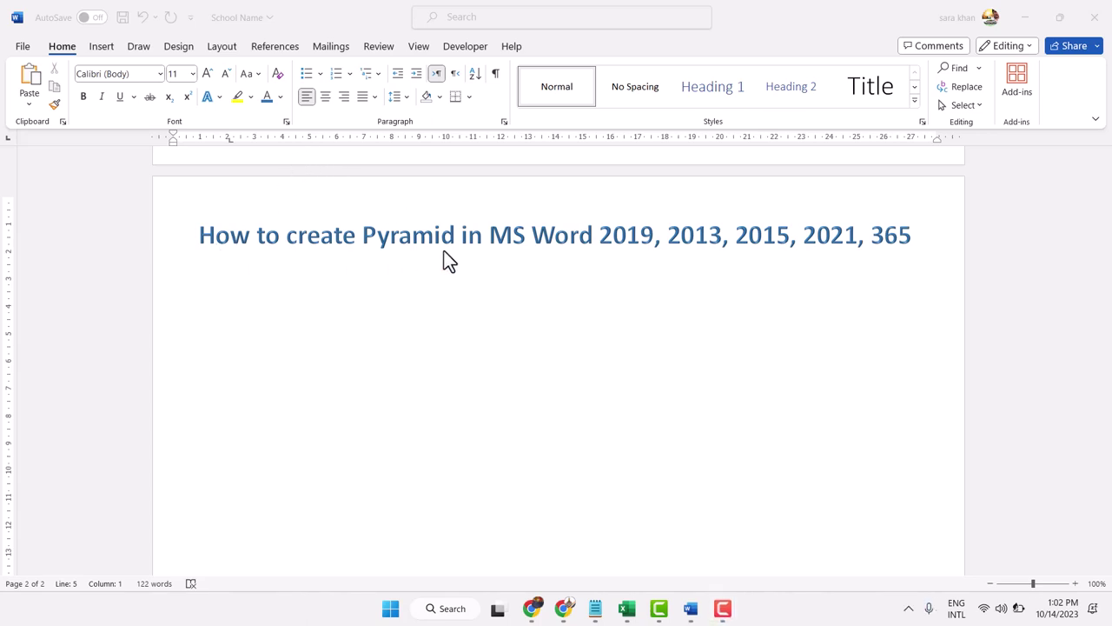
Set the empty line below the title to 36-point font and switch to the Insert tab
click(461, 344)
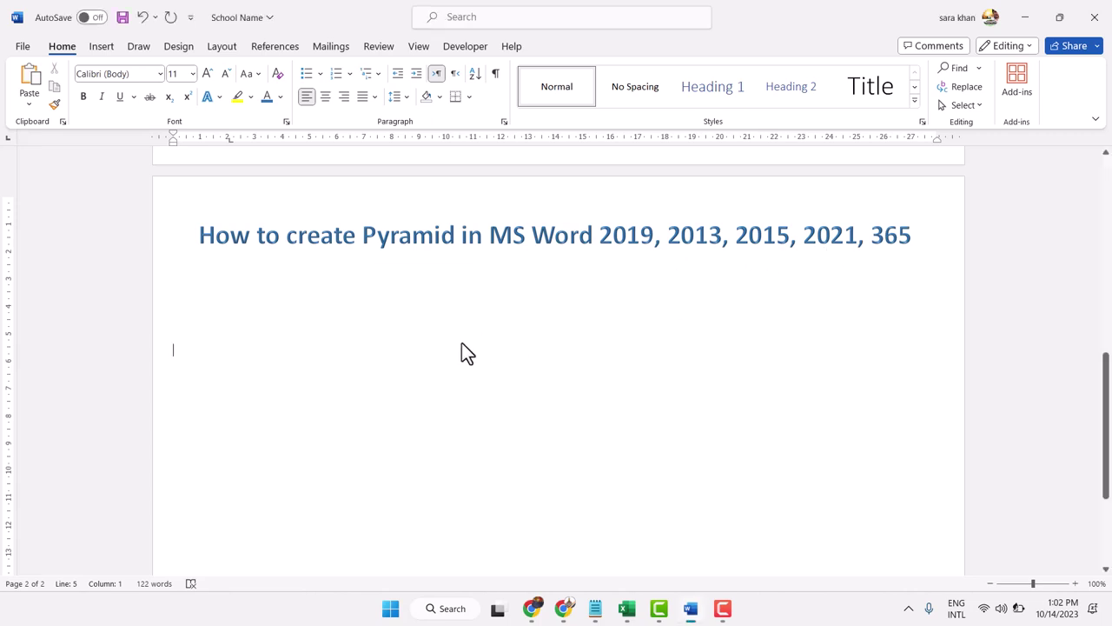
click(193, 75)
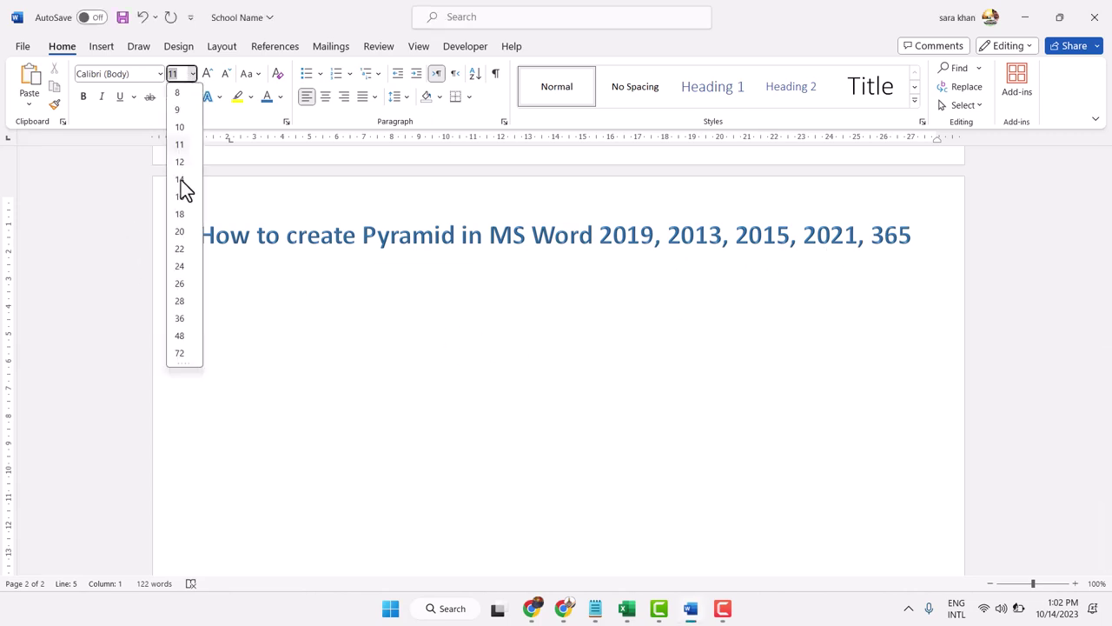
click(180, 319)
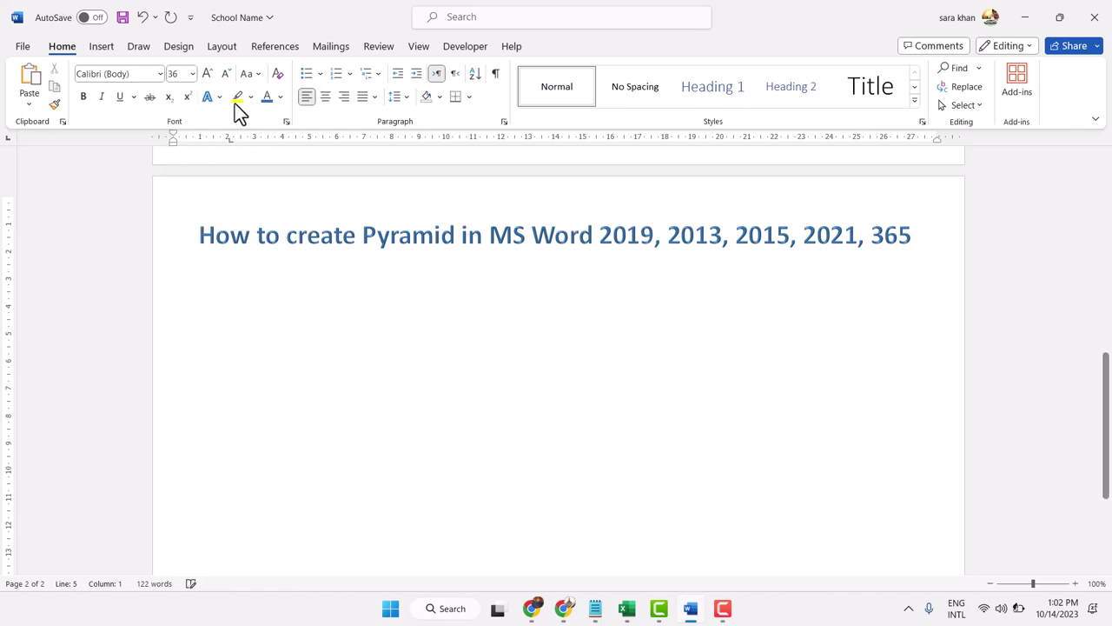
click(102, 47)
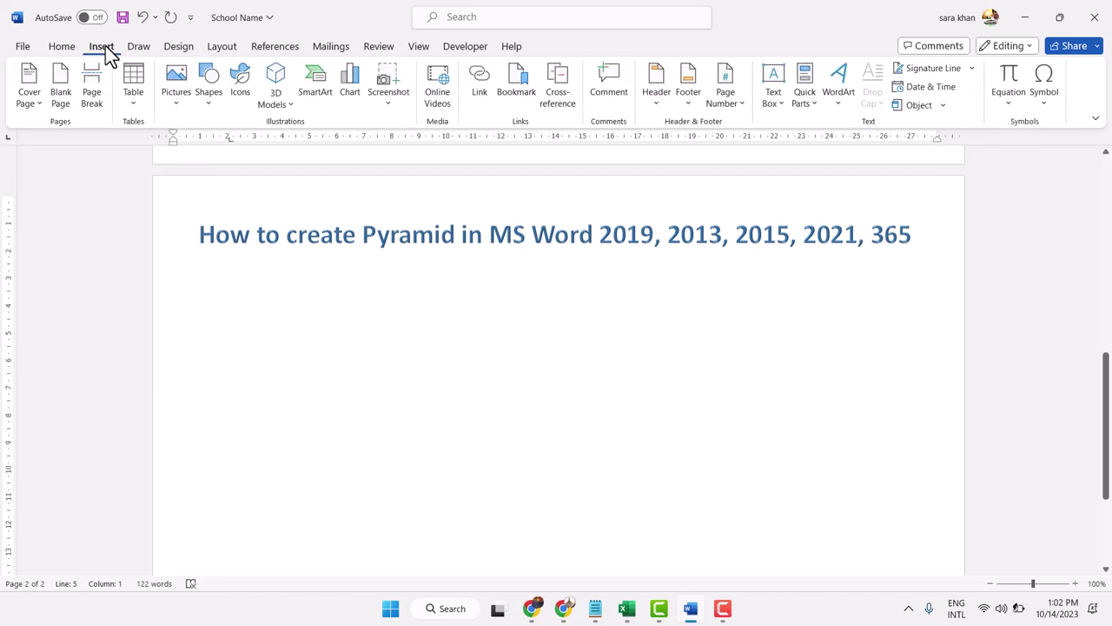
Compare the Pyramid category layouts and insert a Basic Pyramid SmartArt graphic
click(320, 78)
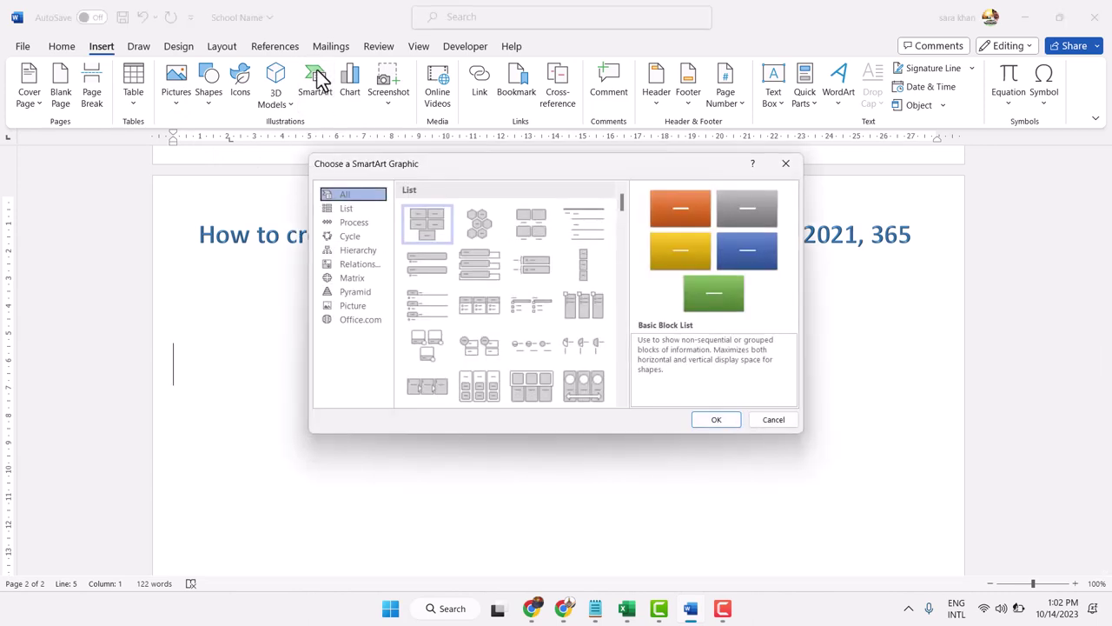
click(349, 295)
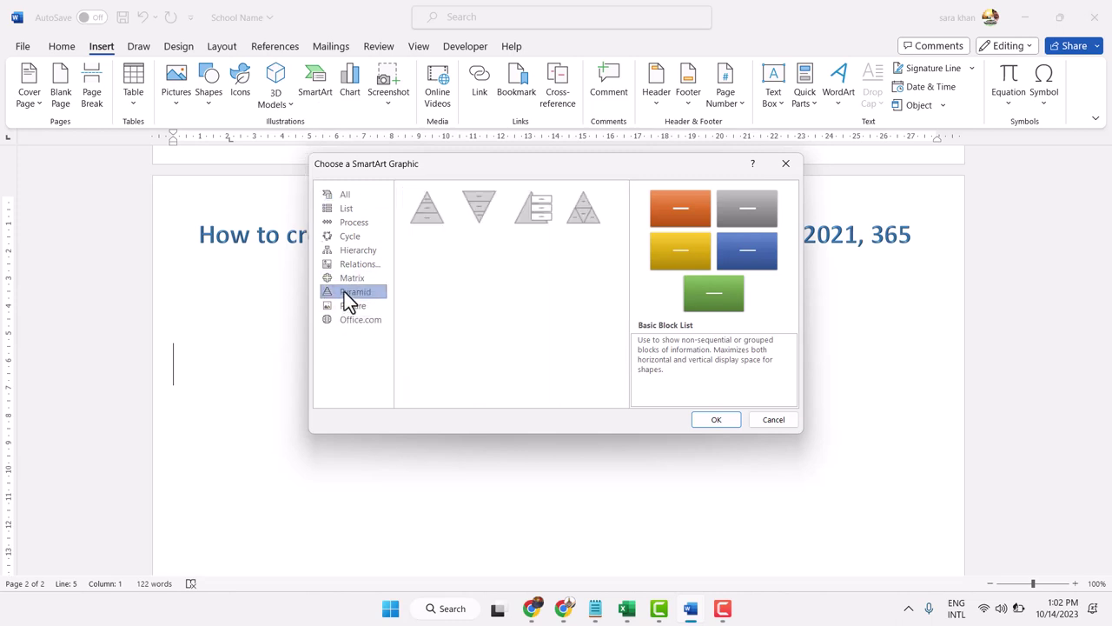
click(425, 224)
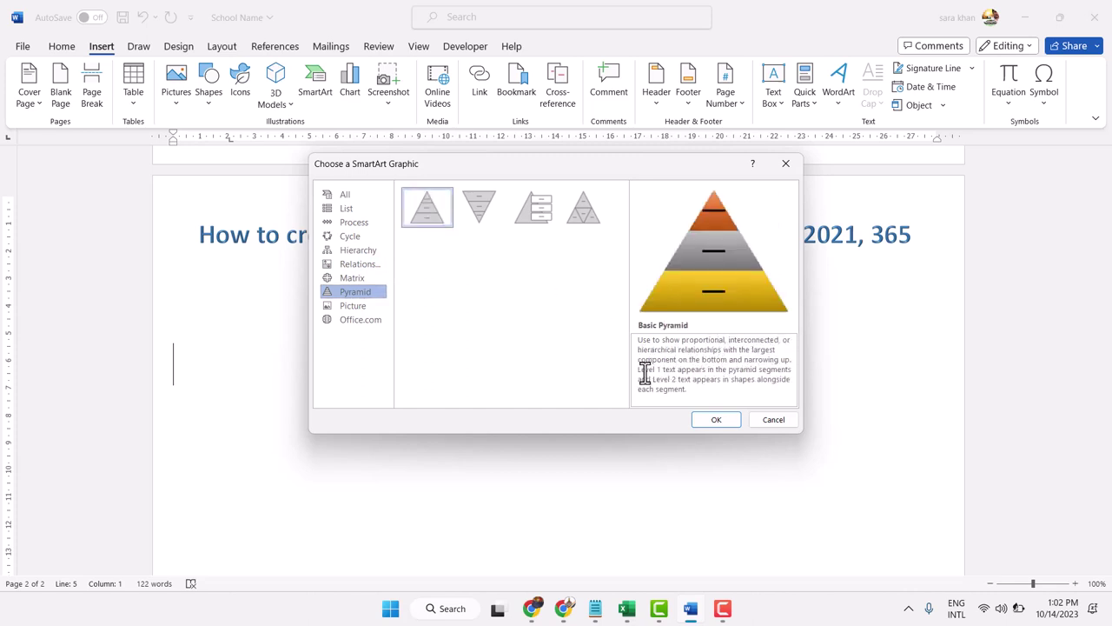
click(491, 208)
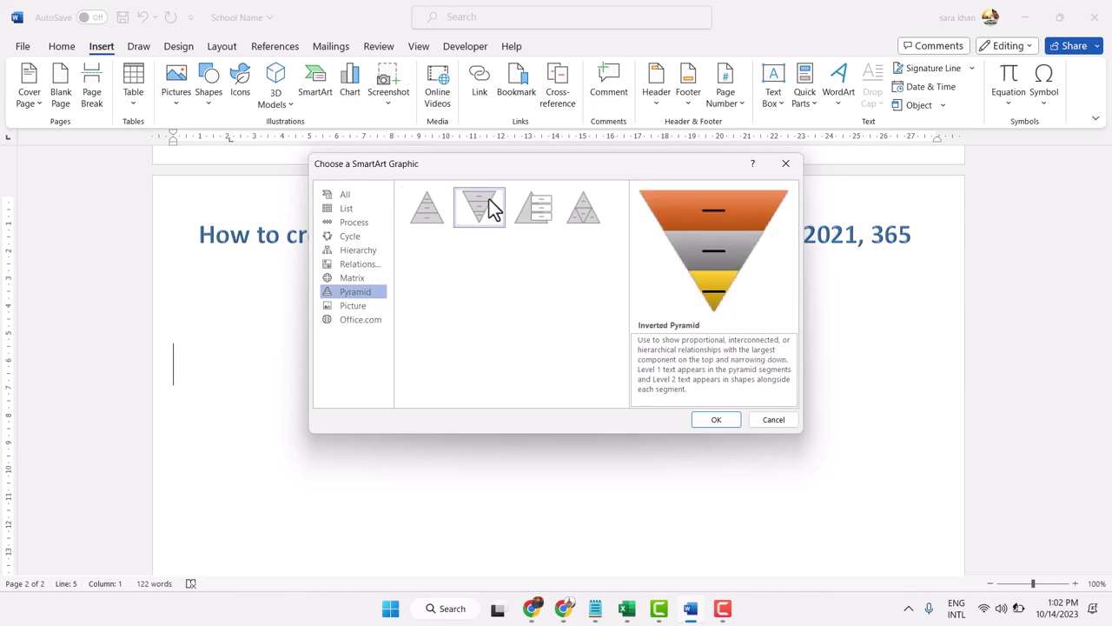
click(537, 212)
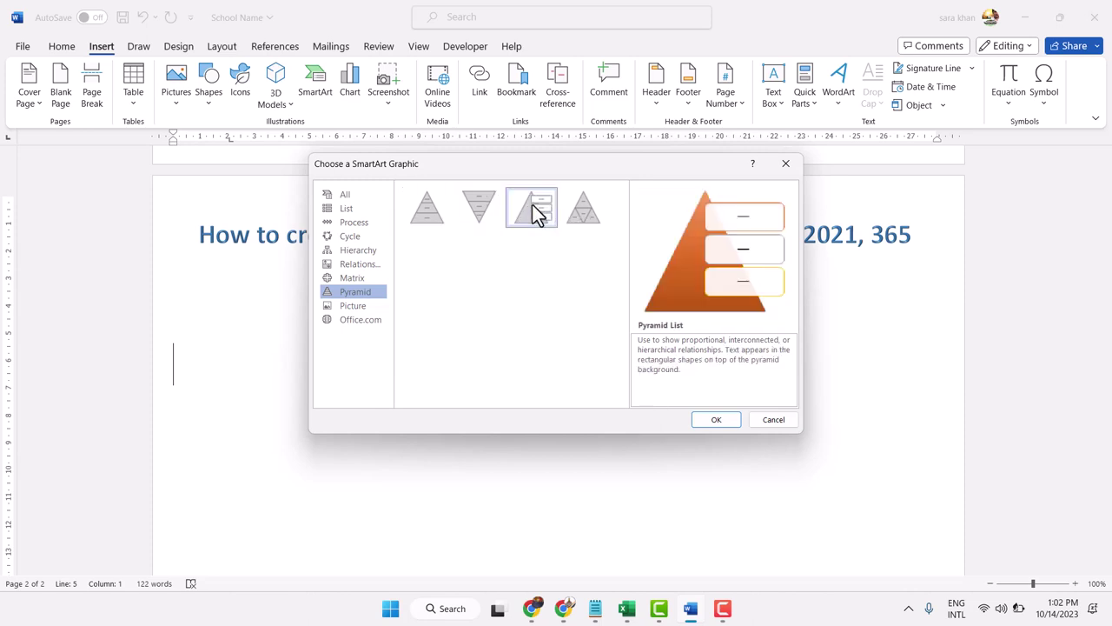
click(581, 223)
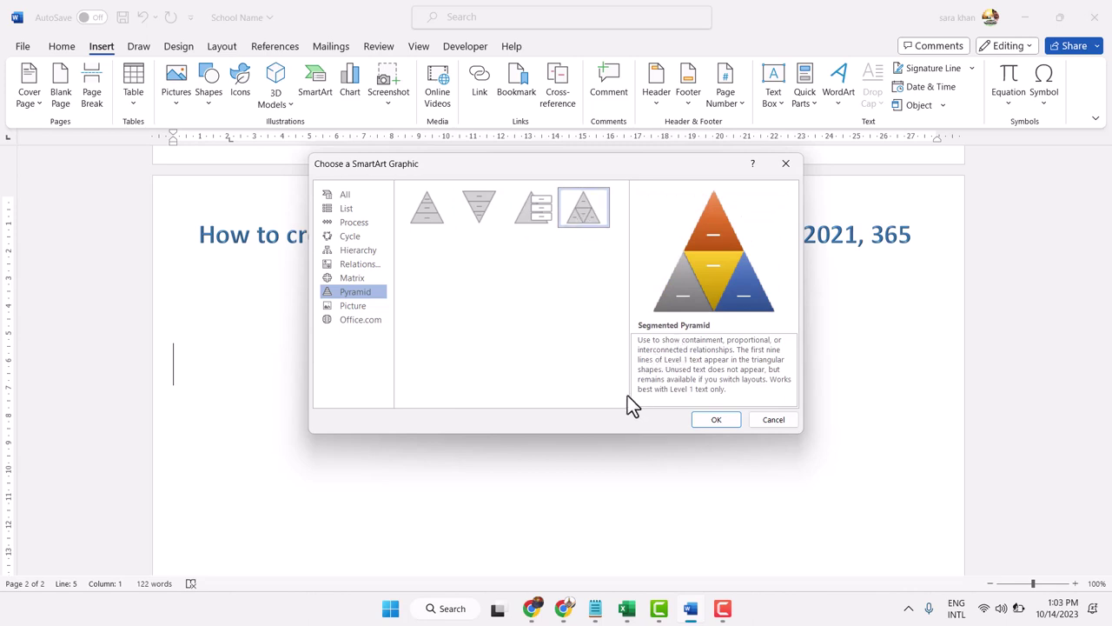
click(414, 200)
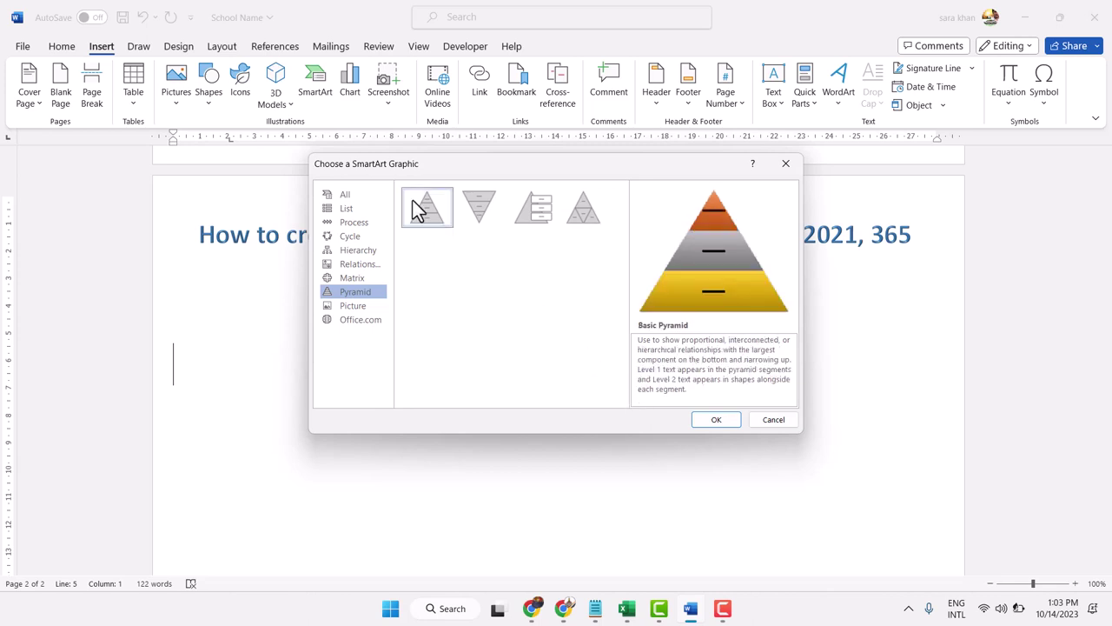
click(713, 419)
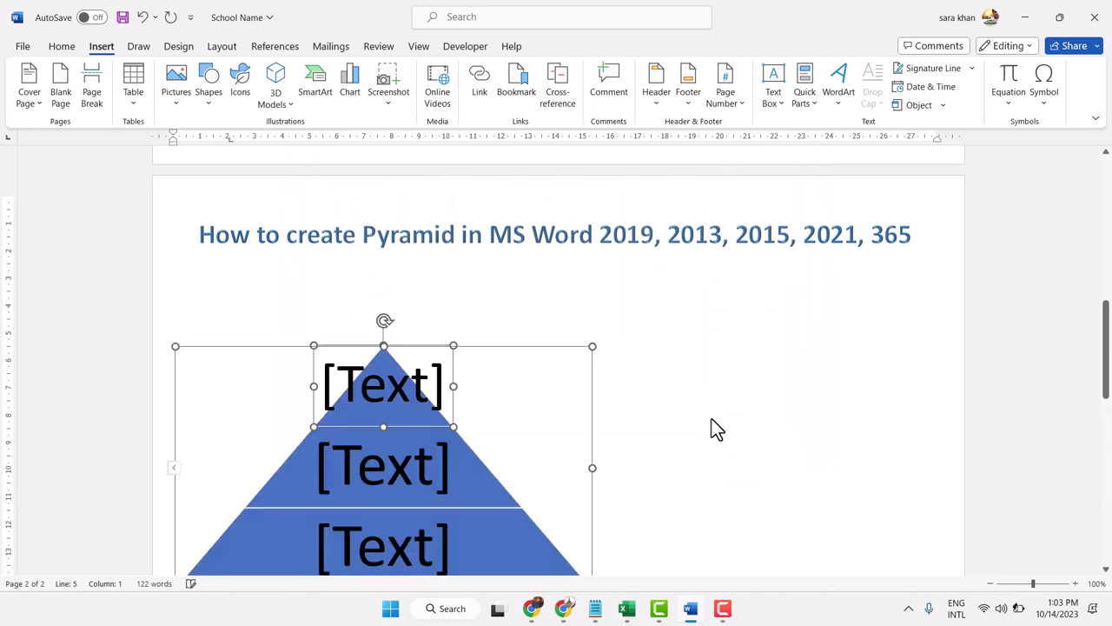
Type 'Science' into the pyramid's top level
scroll(534, 311, down, 2)
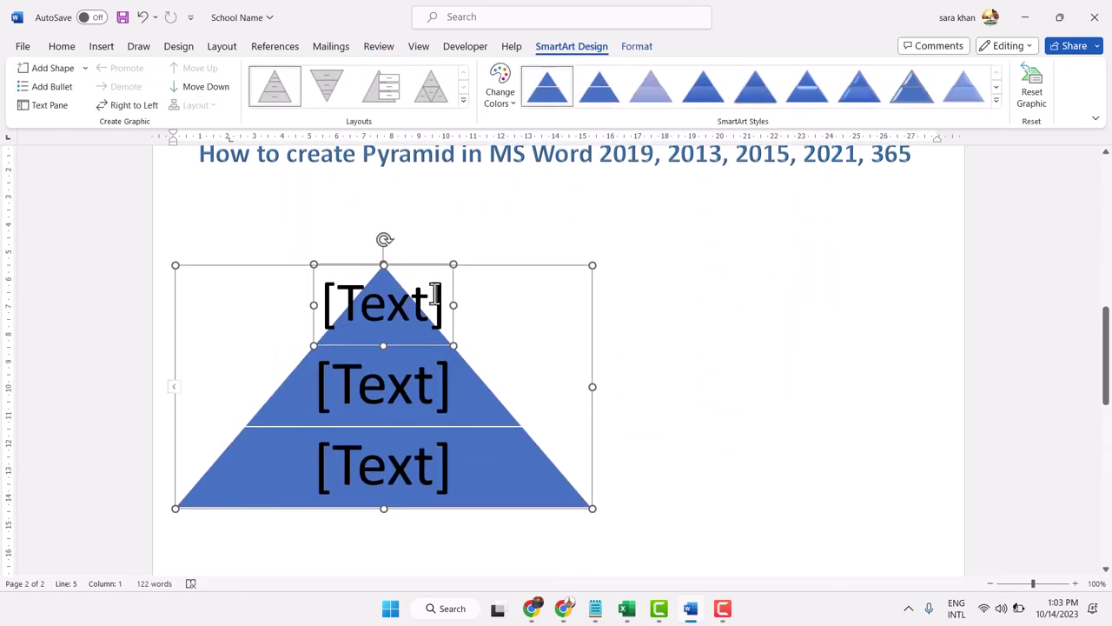
click(401, 296)
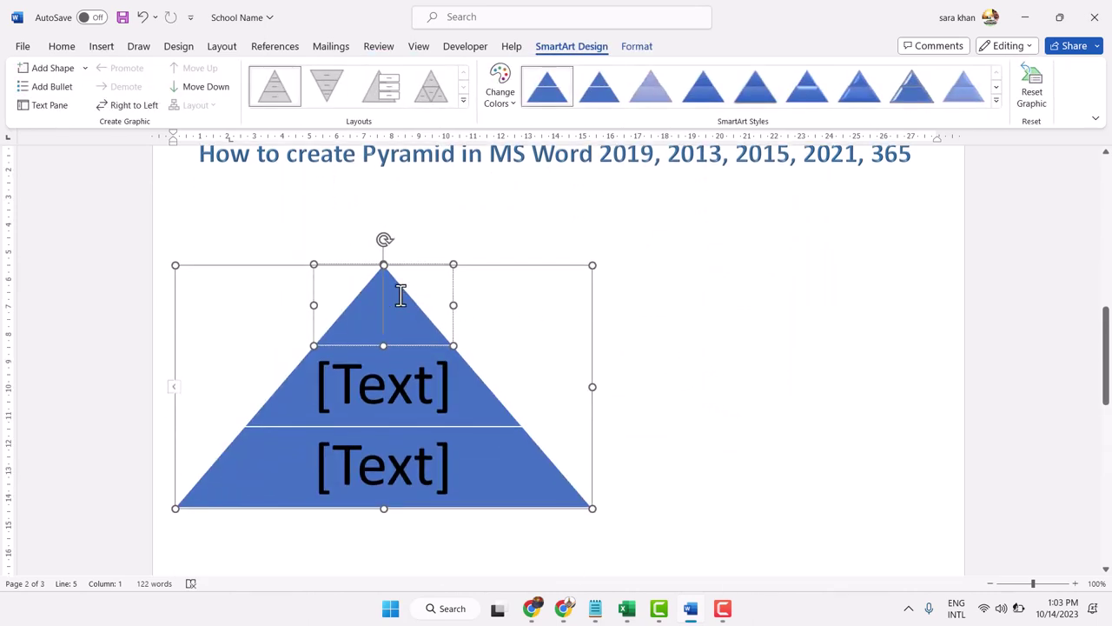
text(Sc)
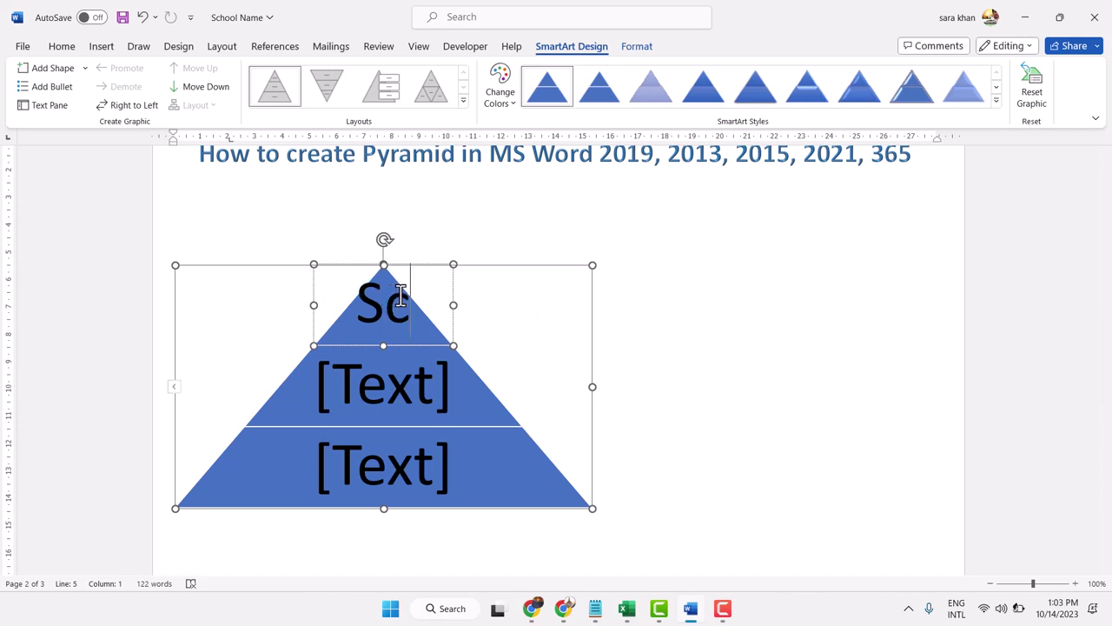
text(ien)
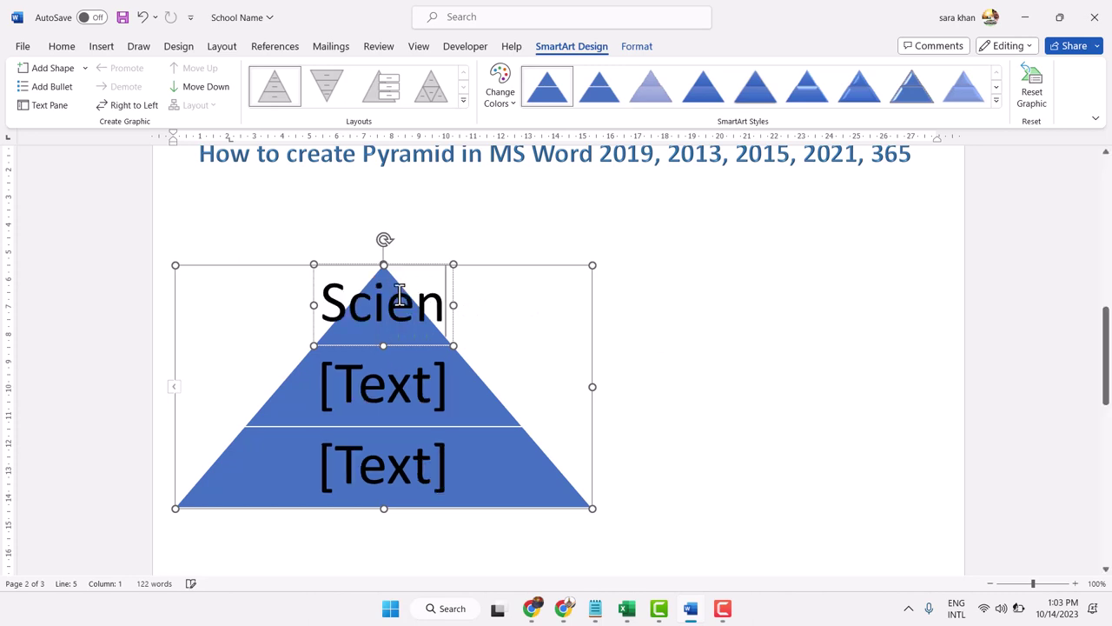
text(c)
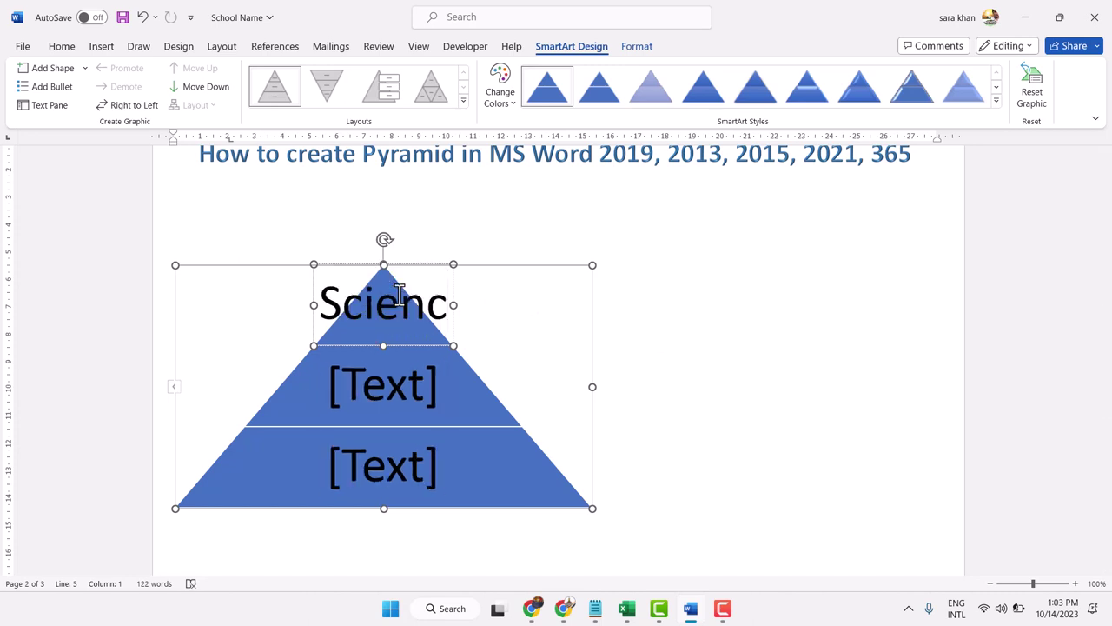
text(e)
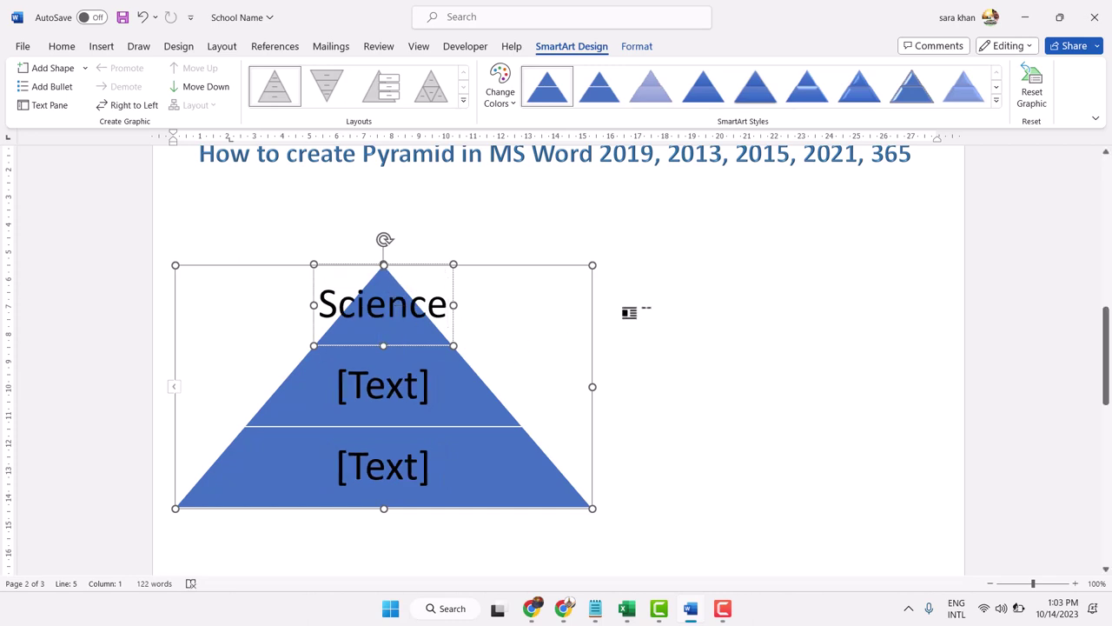
click(628, 310)
click(400, 300)
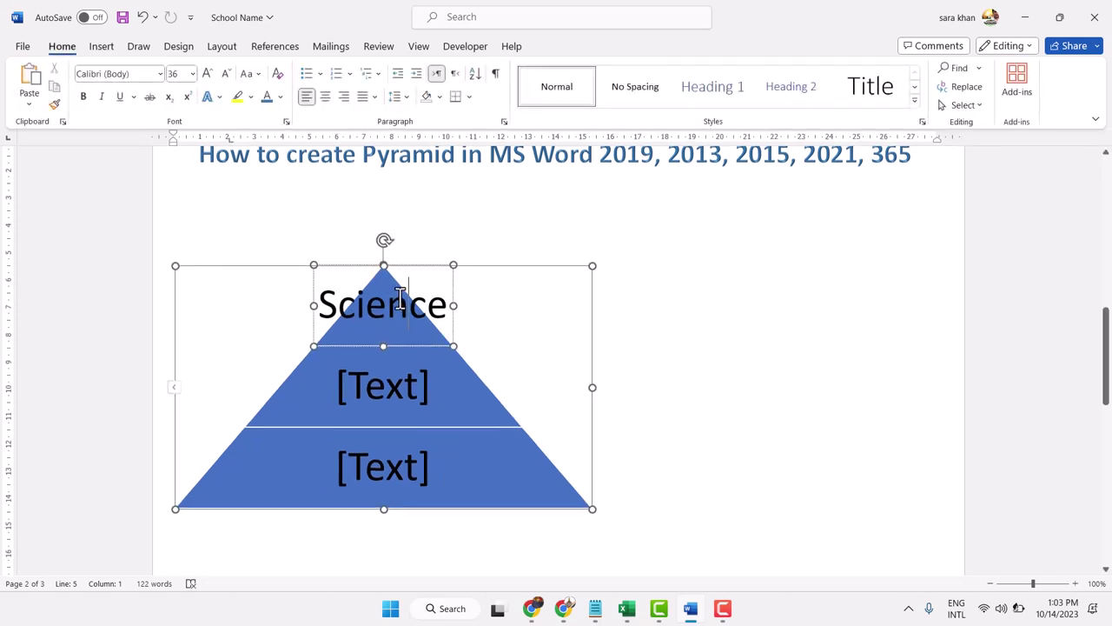
Label the middle level 'G.K.' and the bottom level 'ENGLISH'
click(365, 395)
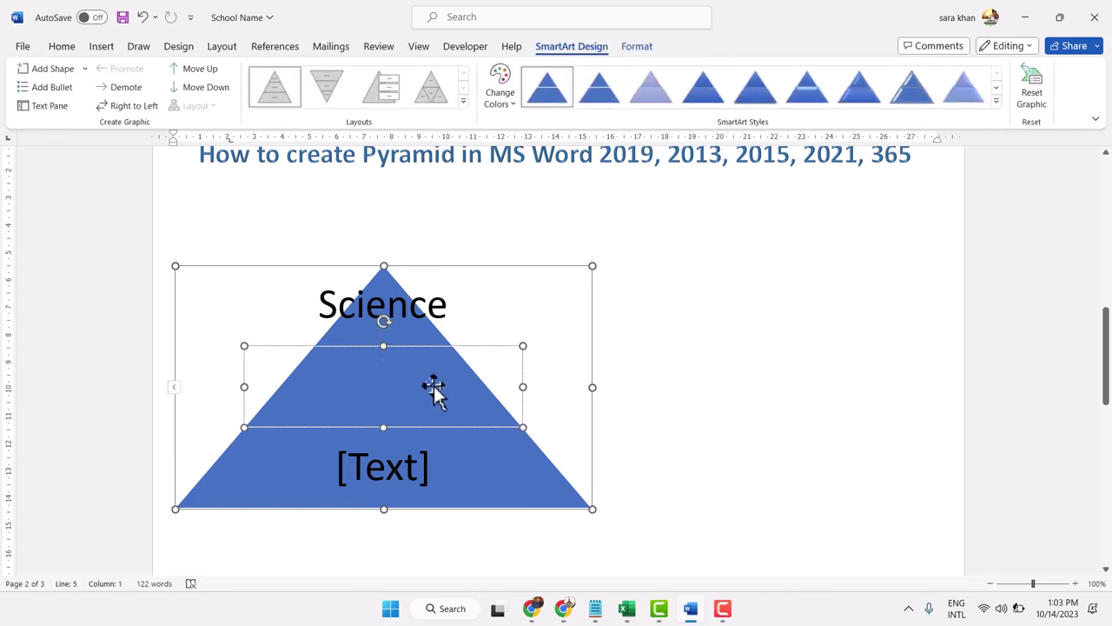
text(G.K)
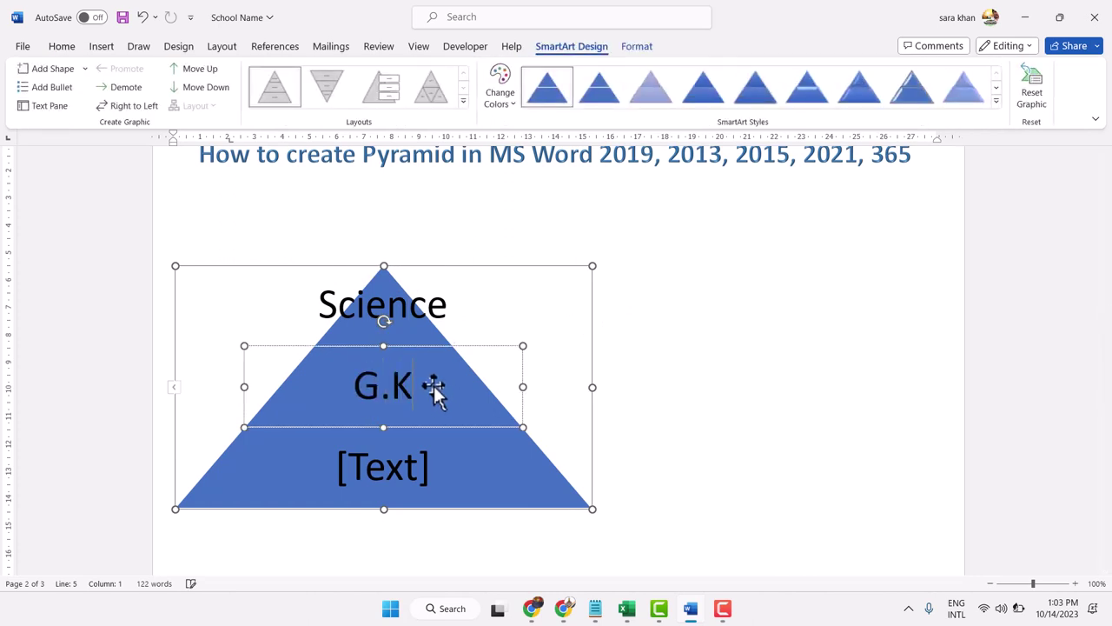
text(,)
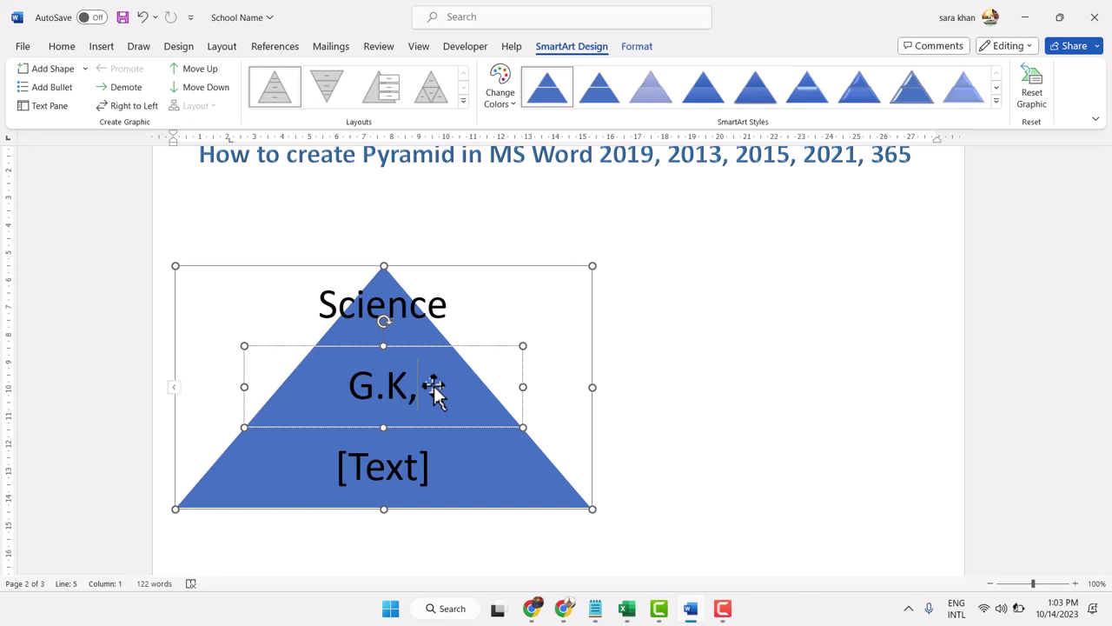
key(BackSpace)
text(.)
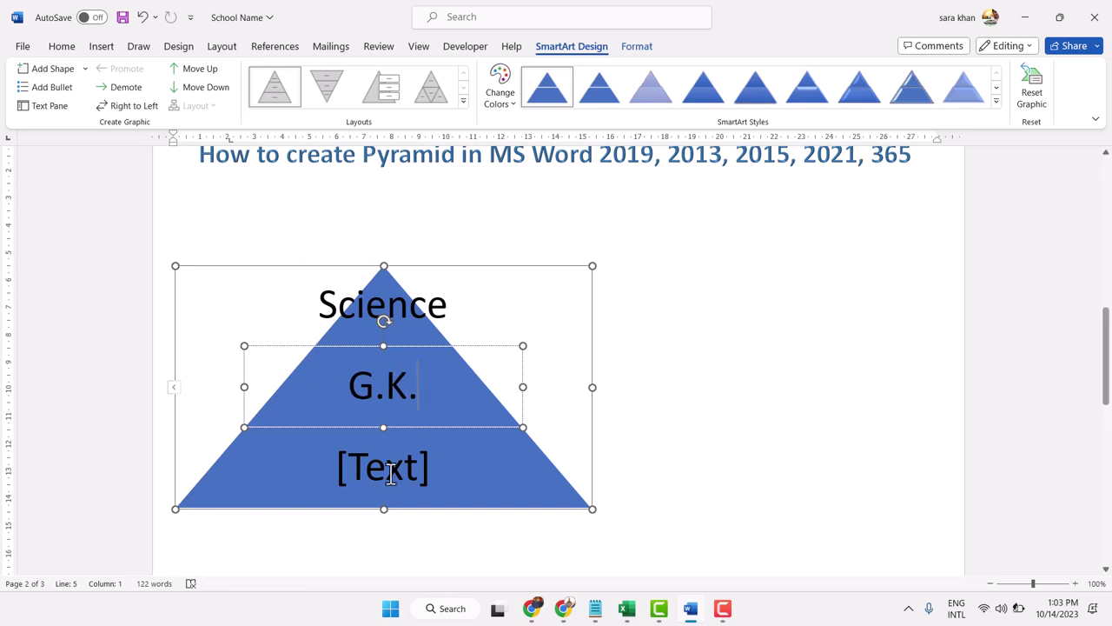
click(376, 498)
click(379, 461)
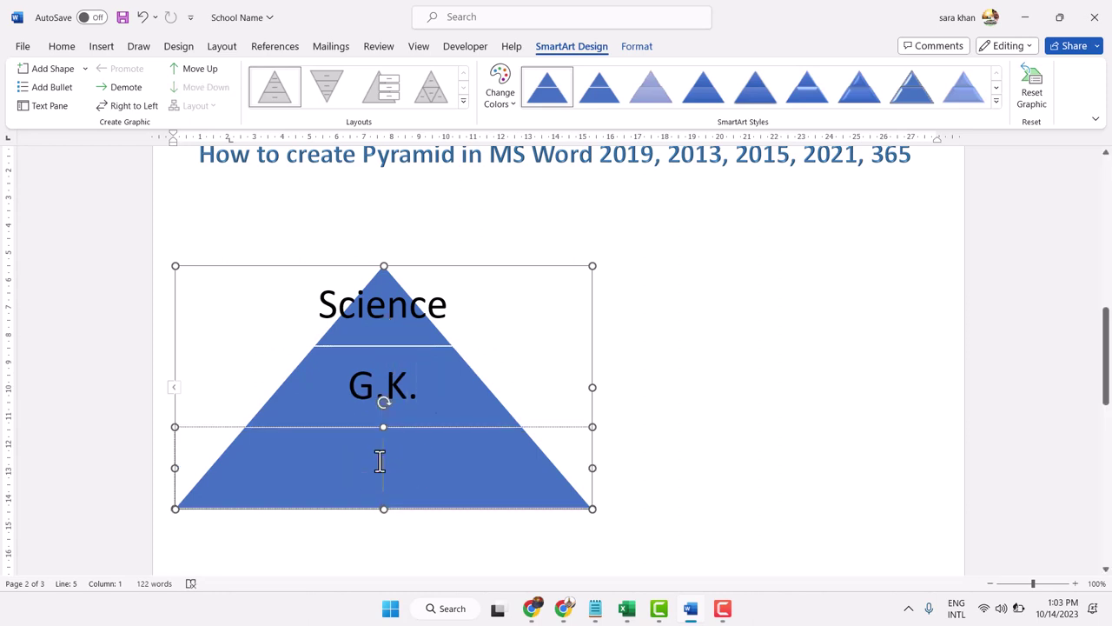
text(EN)
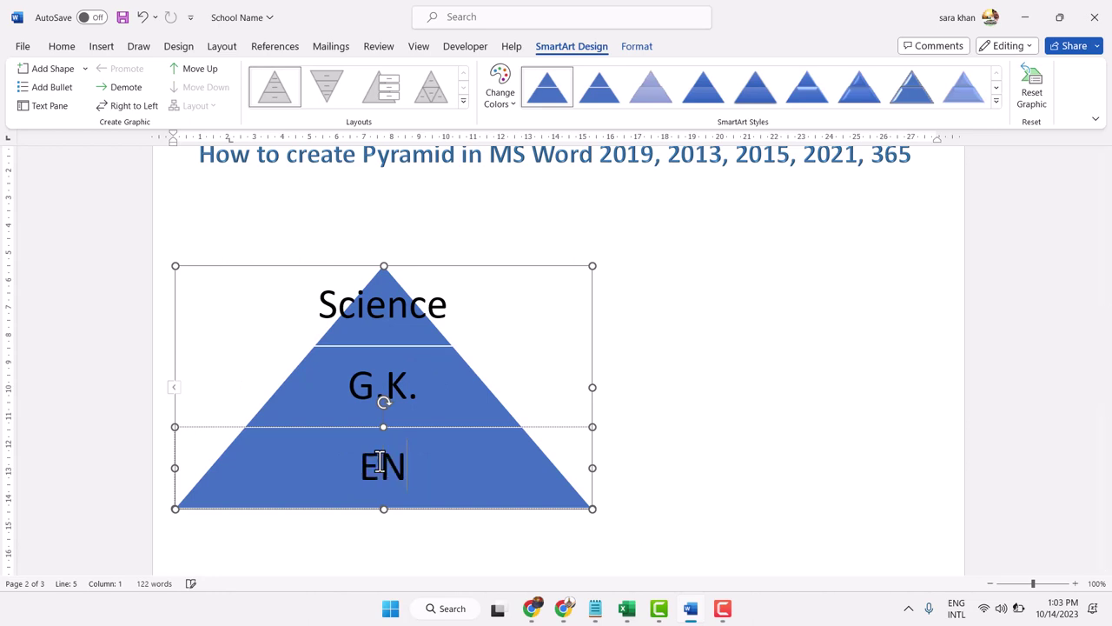
text(GLISH)
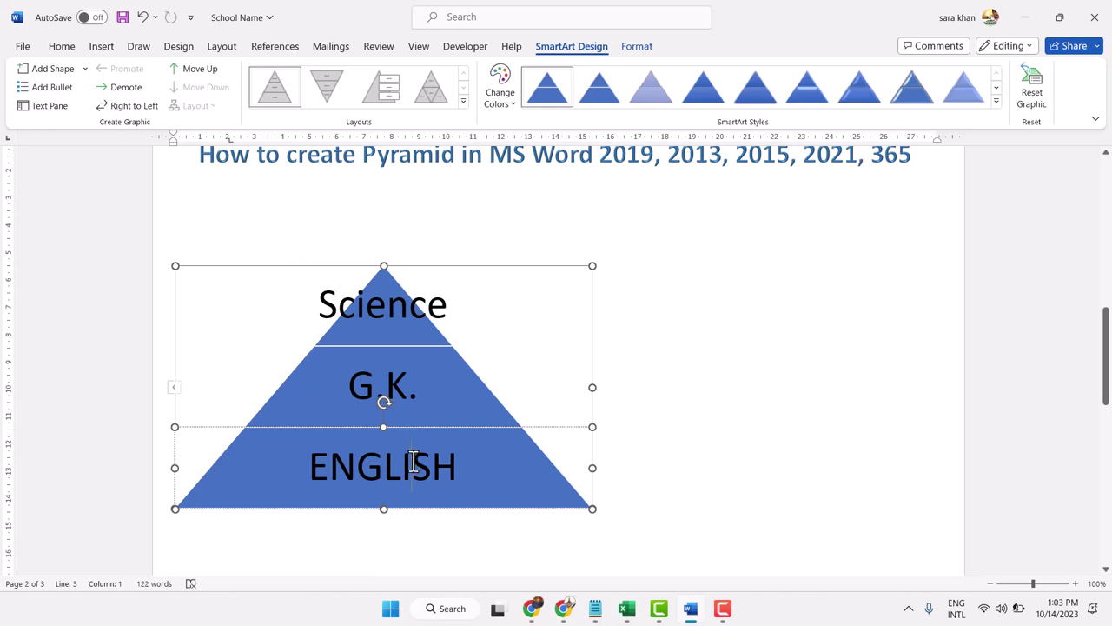
Add a tier labelled HINDI, then a fifth bottom tier labelled GEOGRAPHY
click(52, 71)
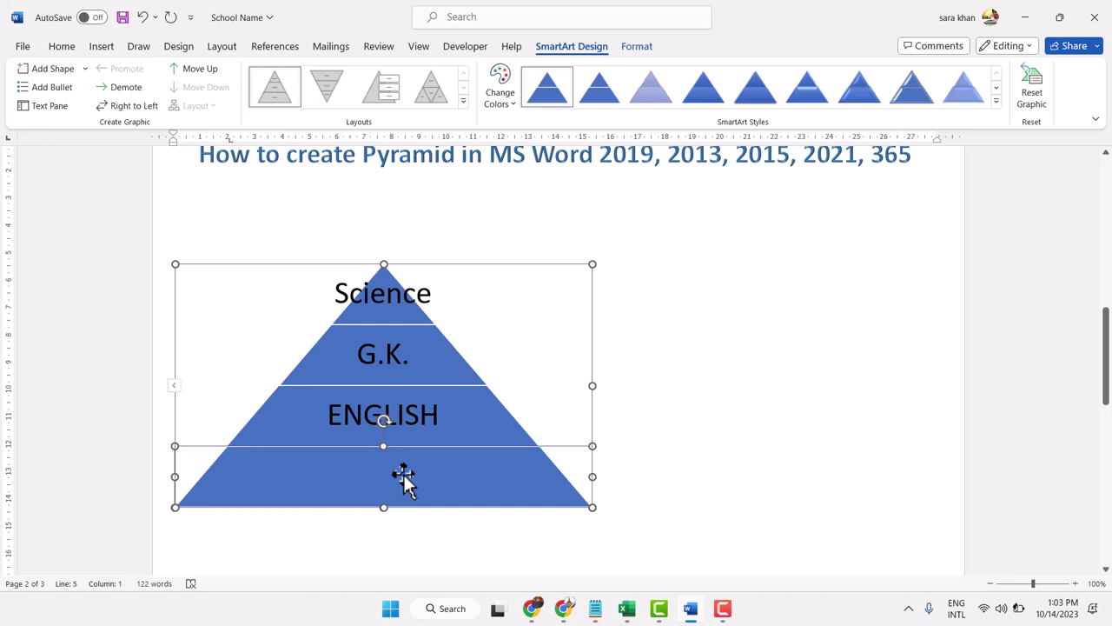
text(HIN)
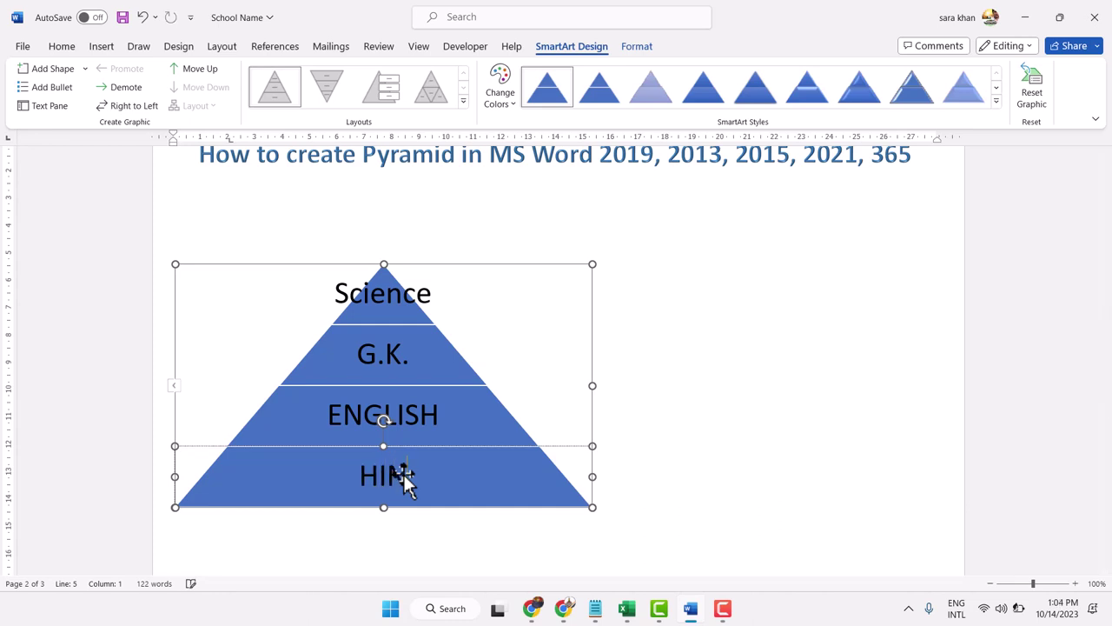
text(DI)
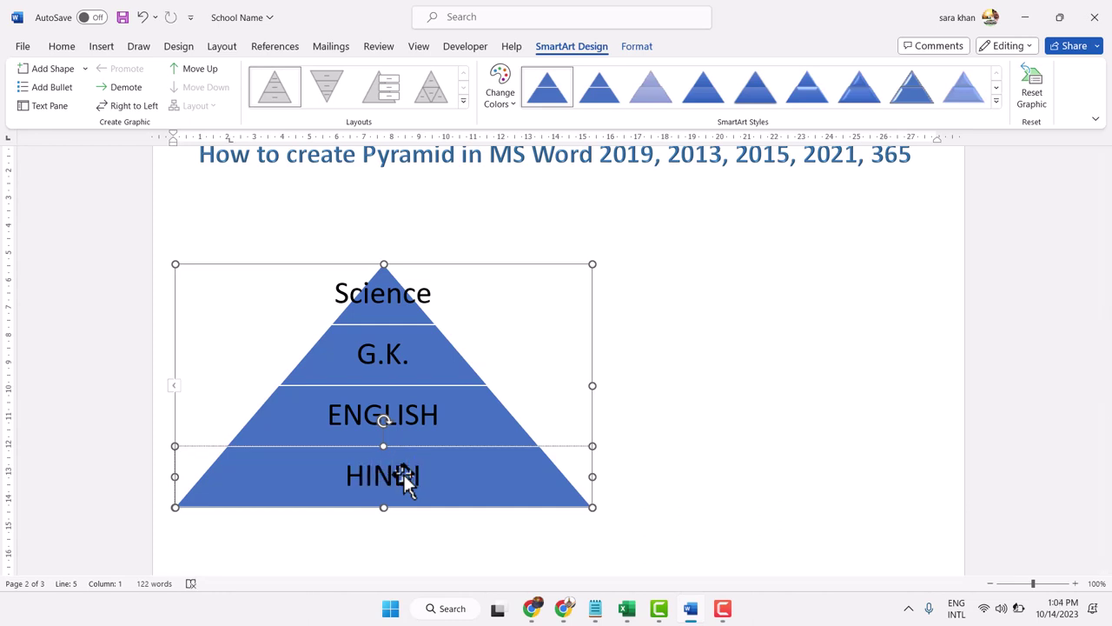
click(49, 71)
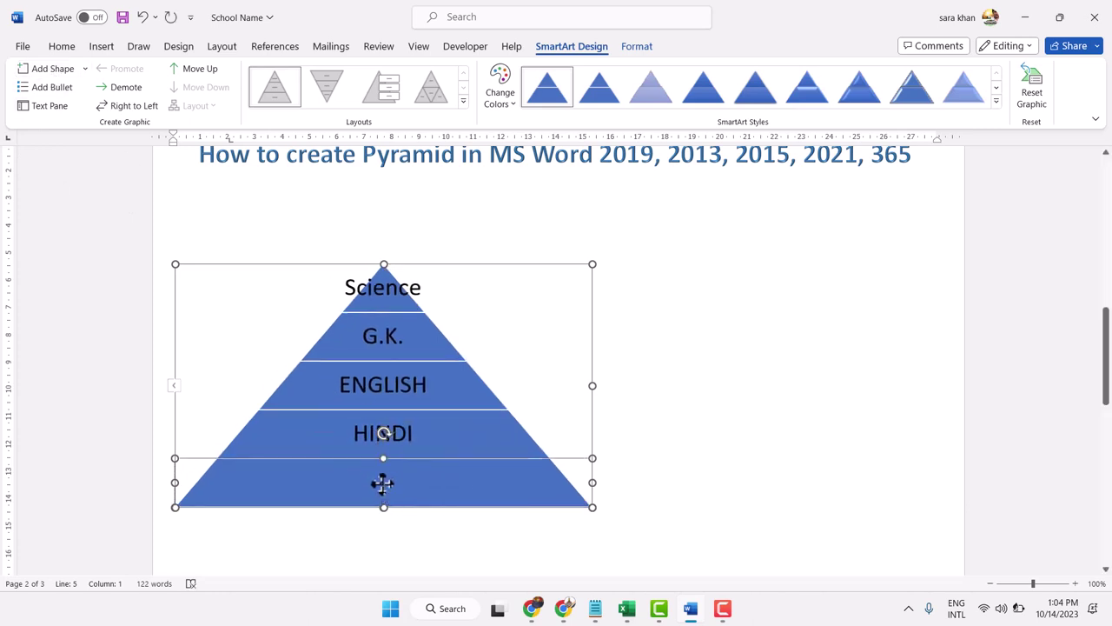
click(382, 484)
text(GEO)
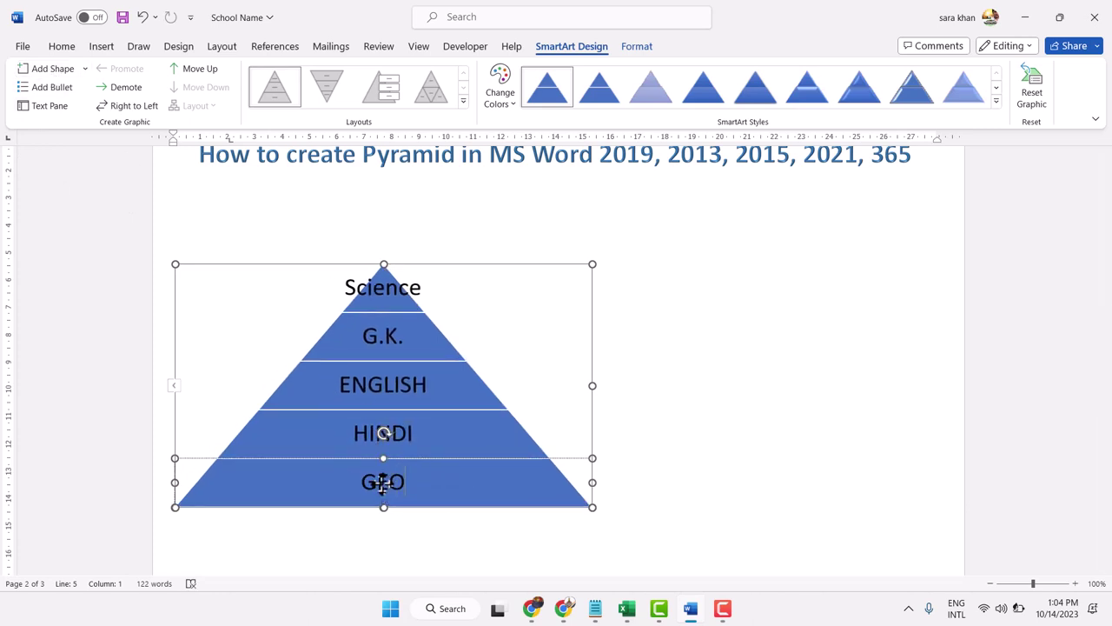
text(GRAPHY)
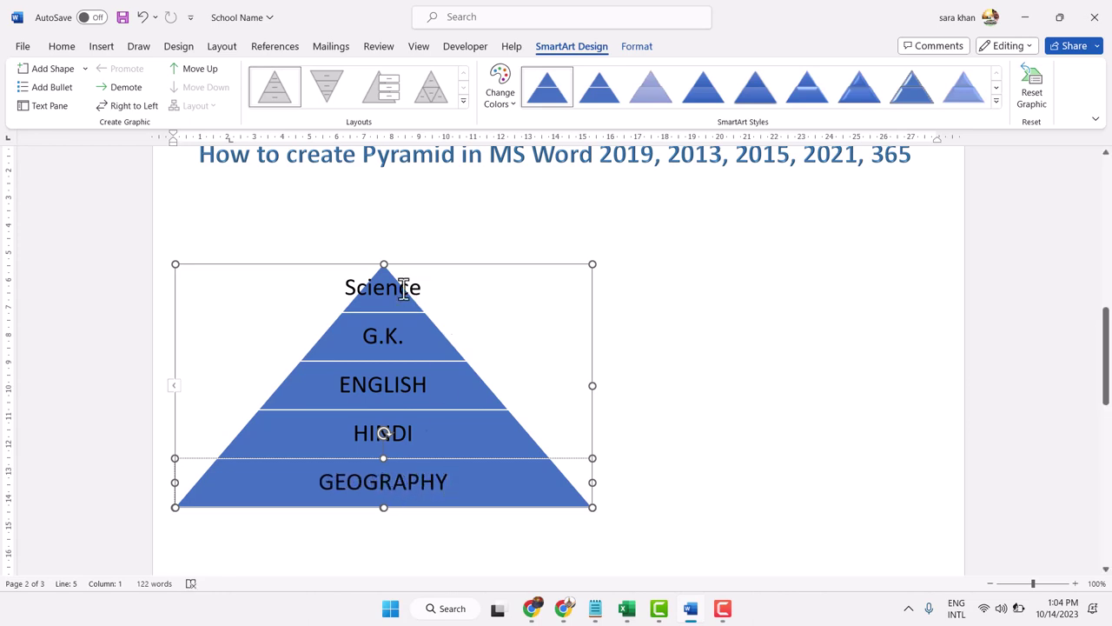
Drag the SmartArt frame's corner and side handles to make the pyramid larger
mouse_move(347, 287)
mouse_down()
mouse_move(408, 379)
mouse_move(447, 490)
mouse_up()
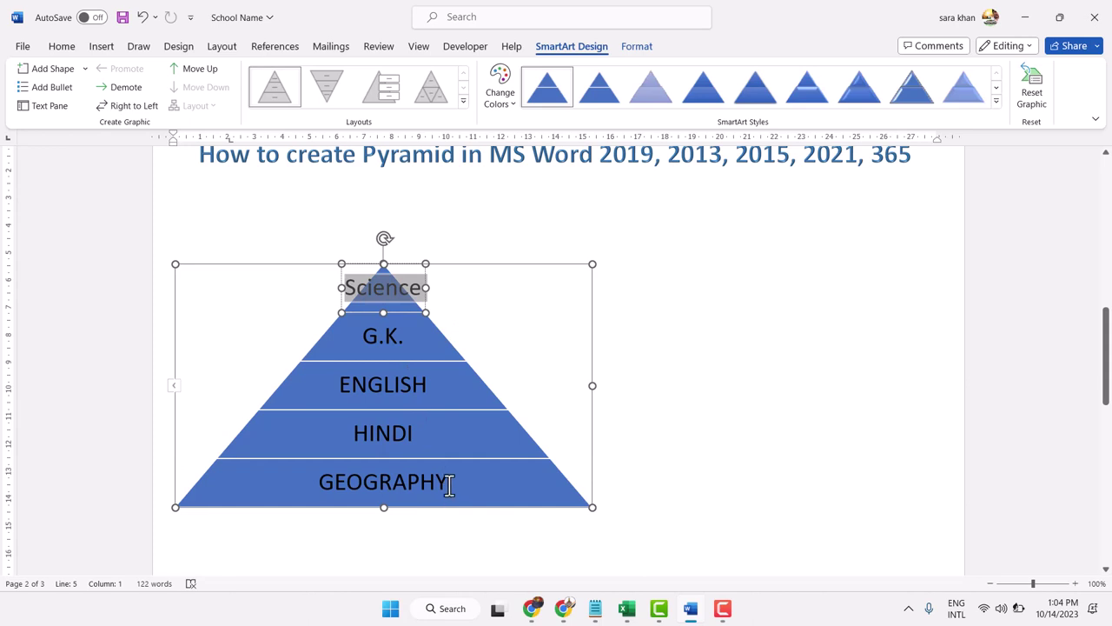
click(365, 372)
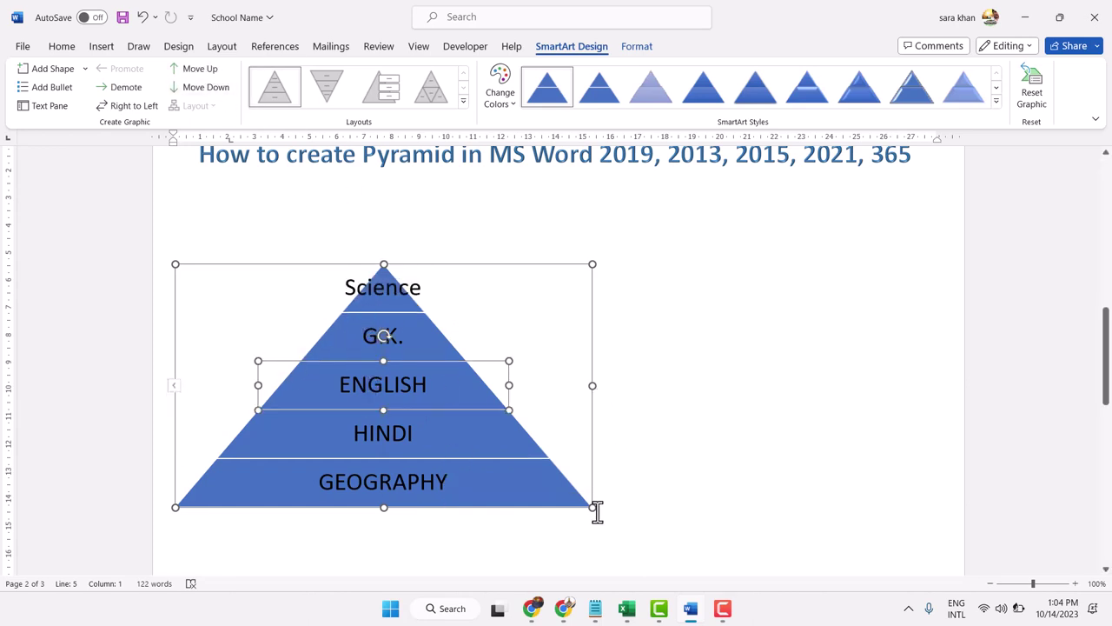
drag(594, 509, 775, 546)
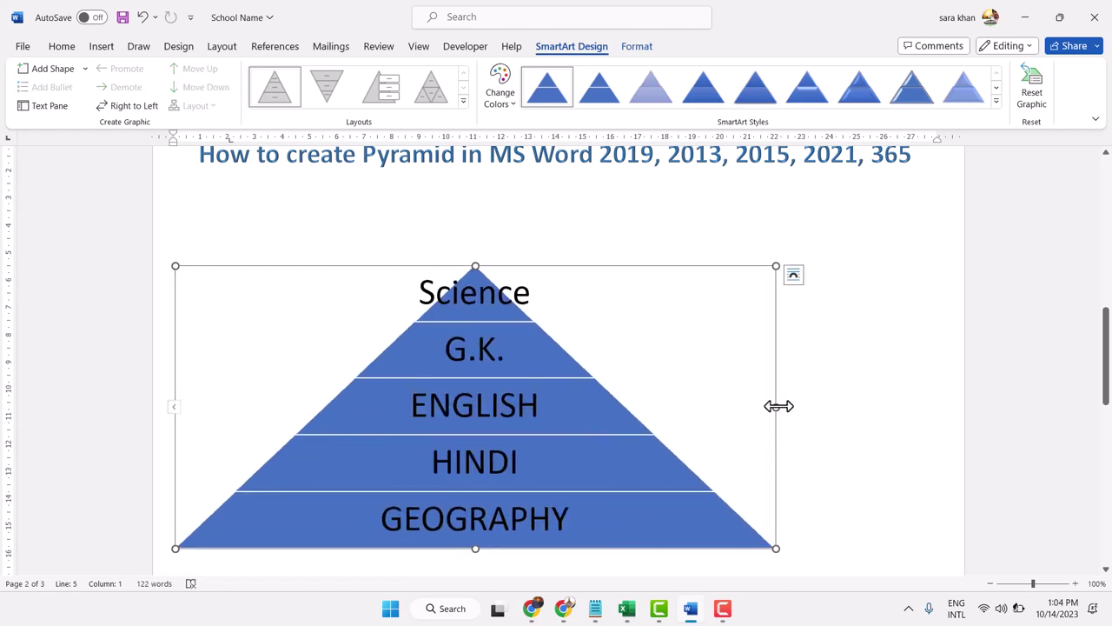
drag(778, 406, 720, 415)
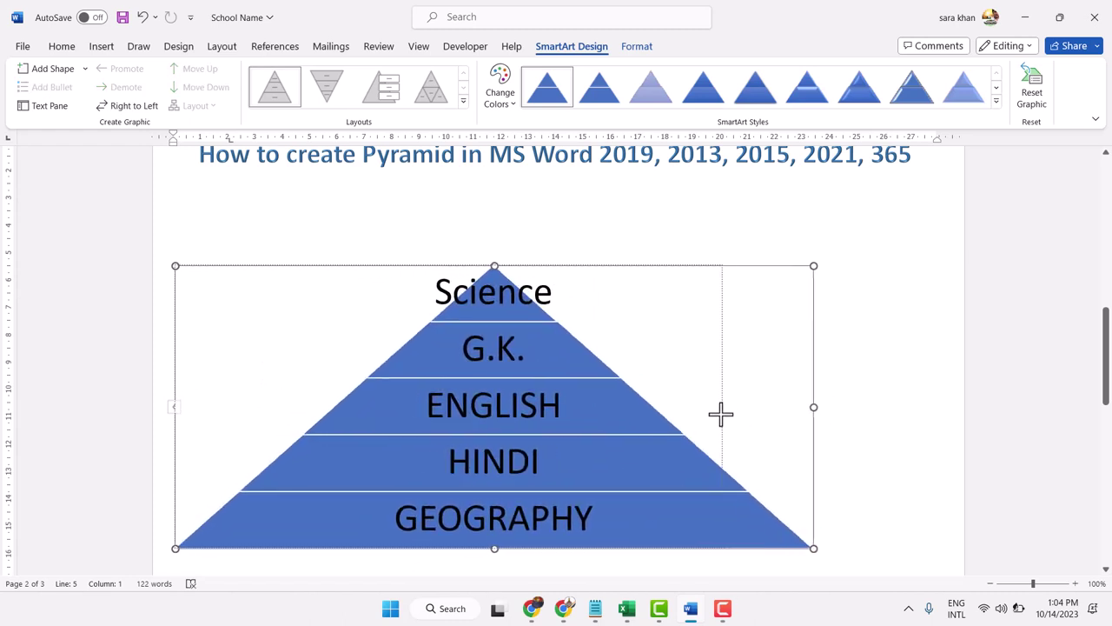
Narrow the pyramid slightly and try orange-red colours and the second style
mouse_move(721, 414)
mouse_down()
mouse_move(711, 432)
mouse_move(686, 434)
mouse_up()
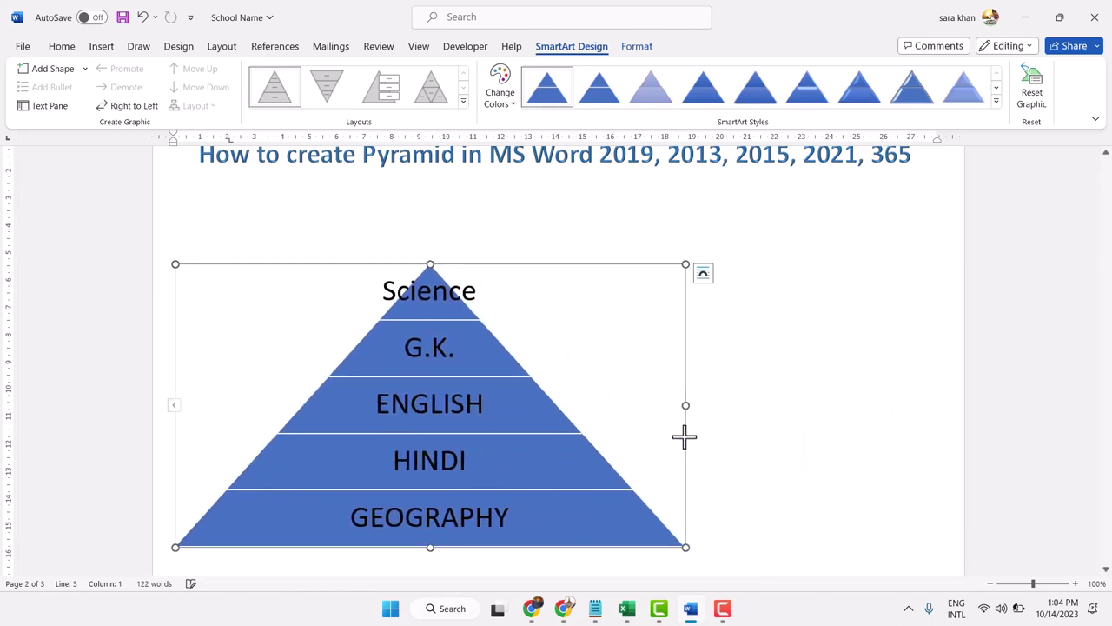
click(513, 91)
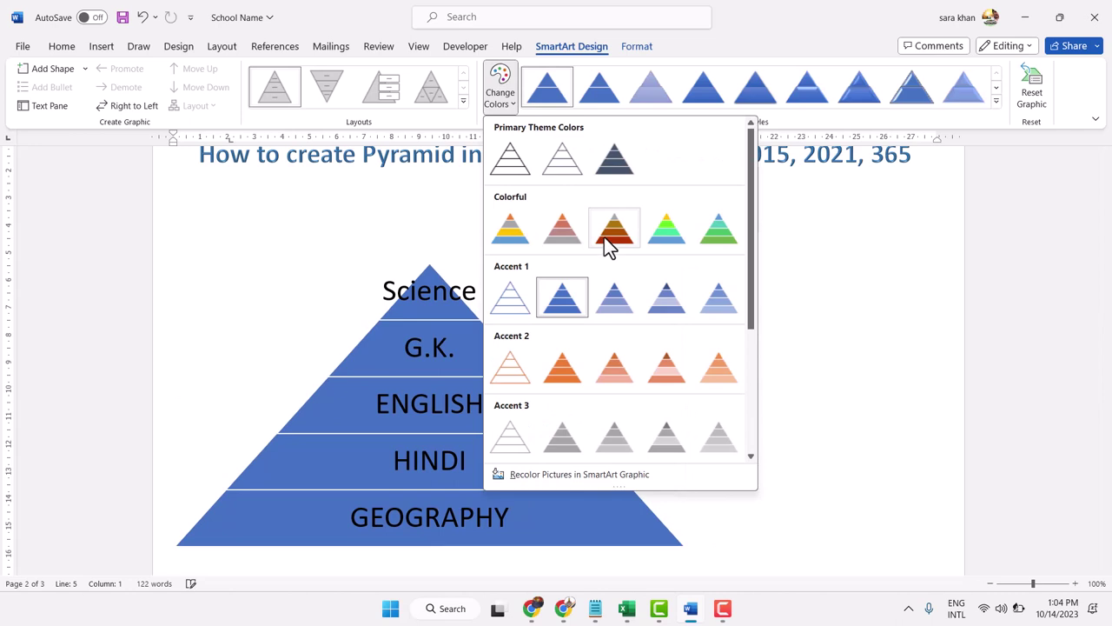
click(608, 243)
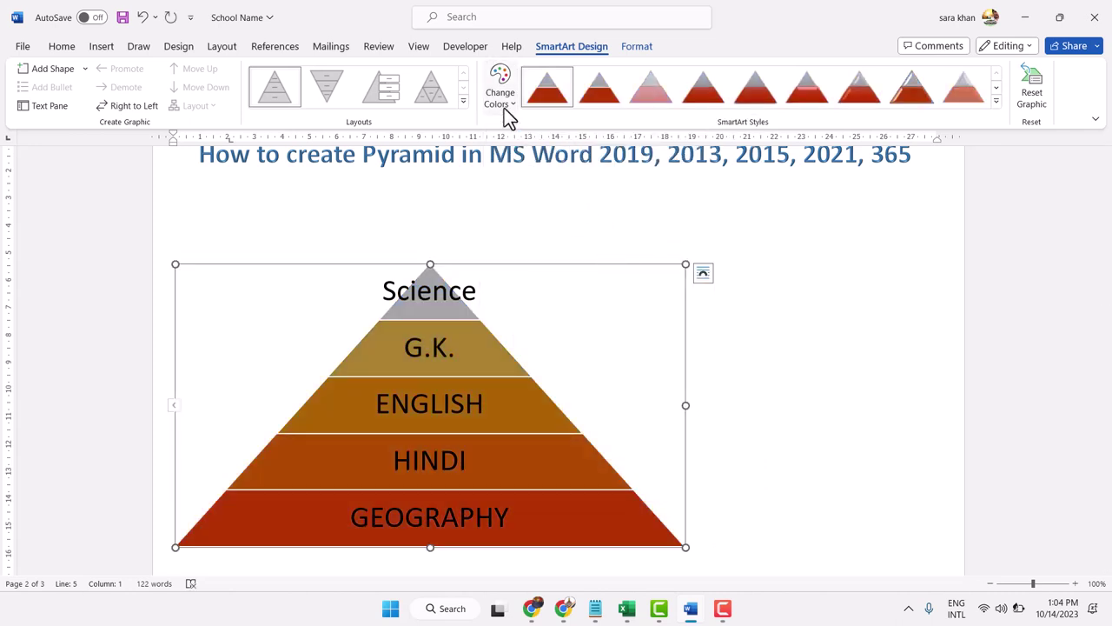
click(596, 95)
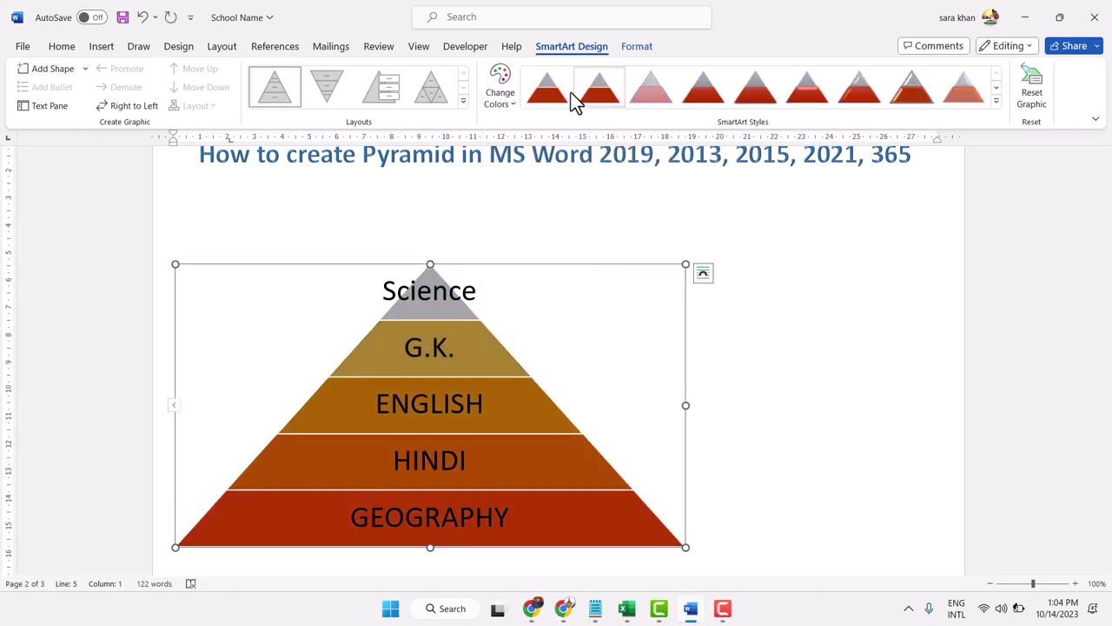
Try rainbow, orange-brown and blue colour schemes, settling on the green-and-teal Colorful scheme
click(515, 104)
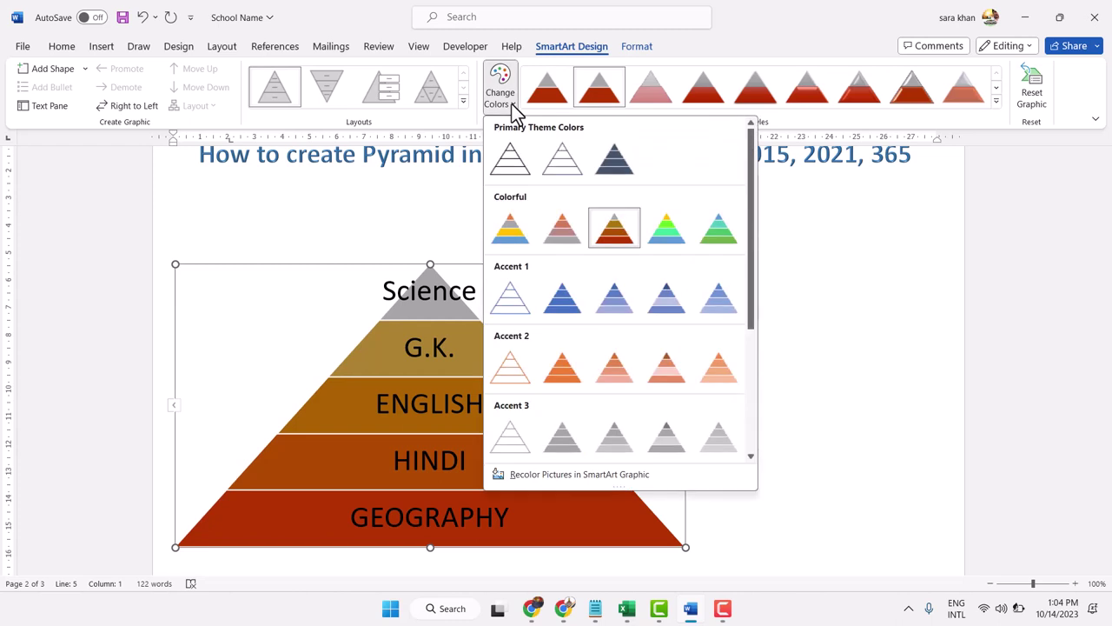
click(665, 239)
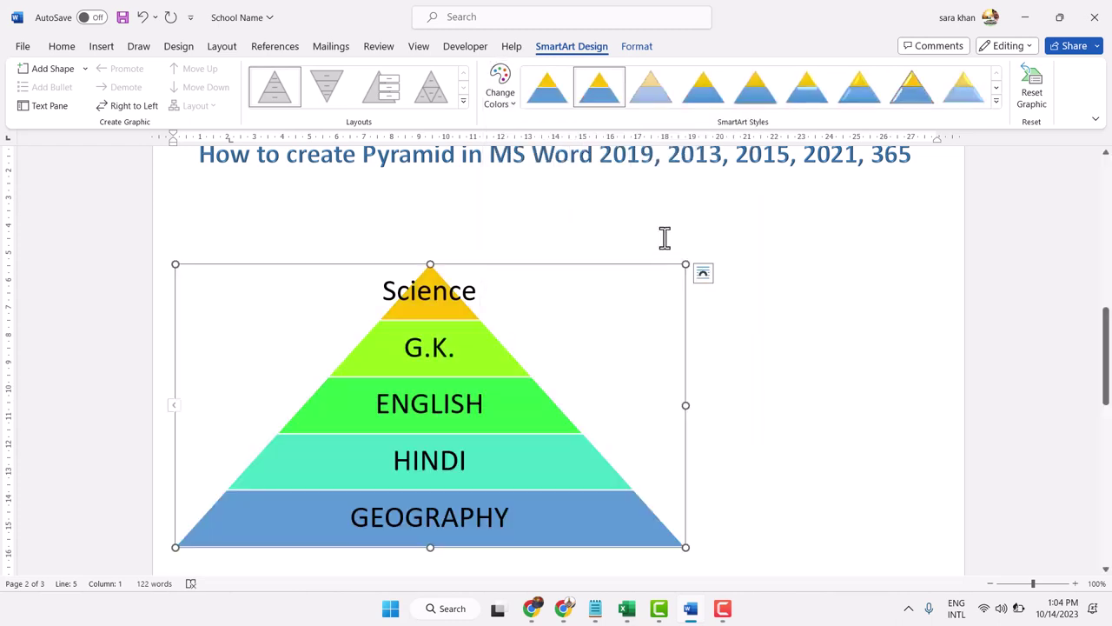
click(500, 102)
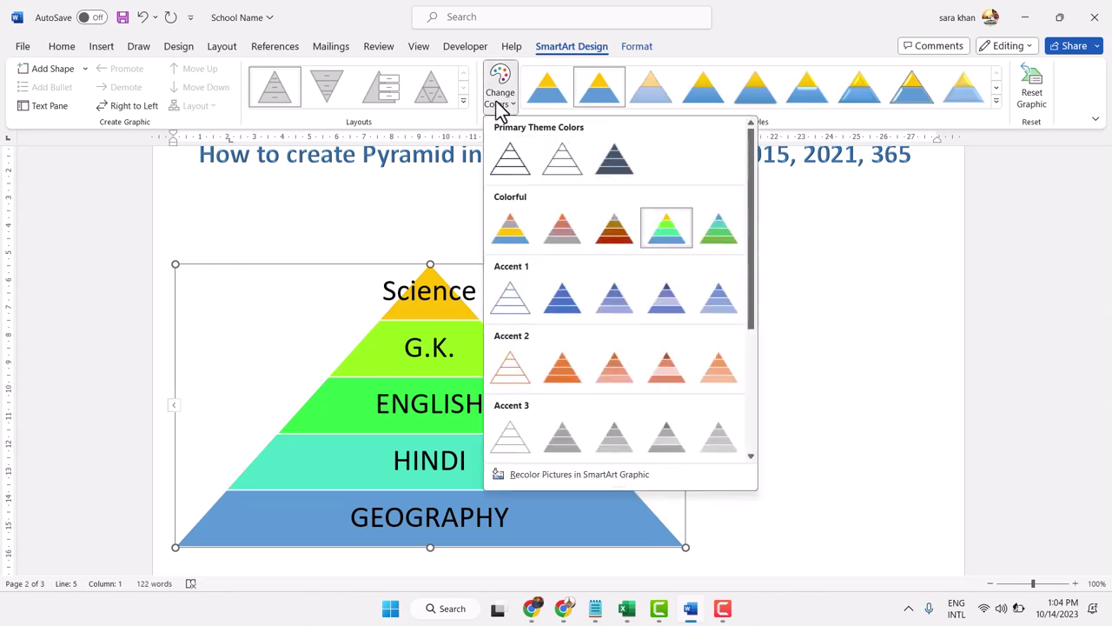
click(610, 237)
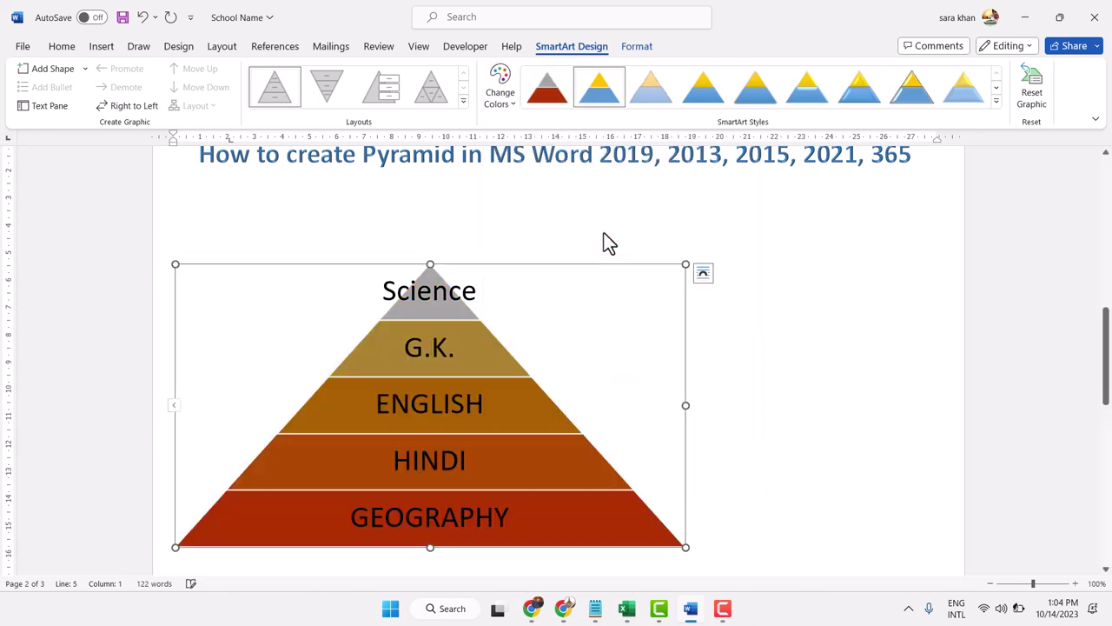
click(506, 103)
click(557, 304)
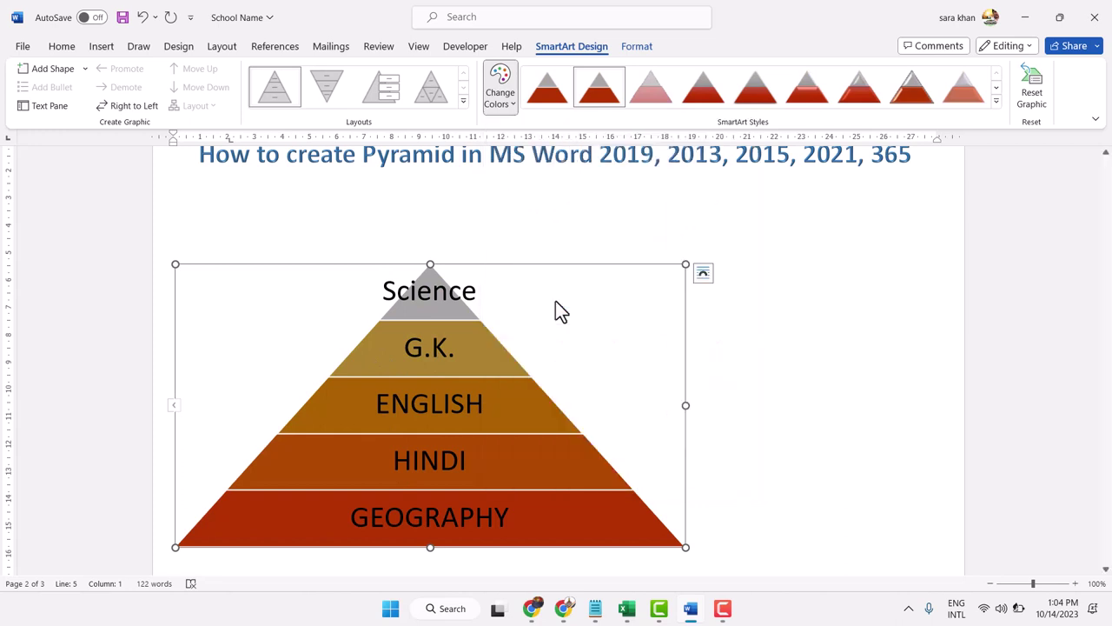
click(506, 105)
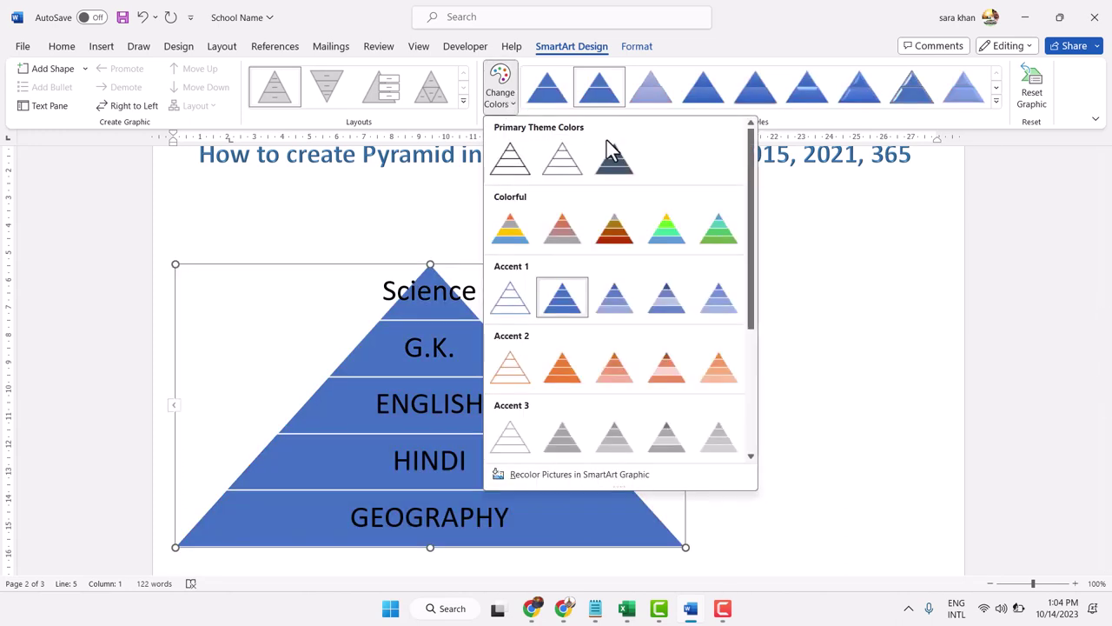
click(720, 233)
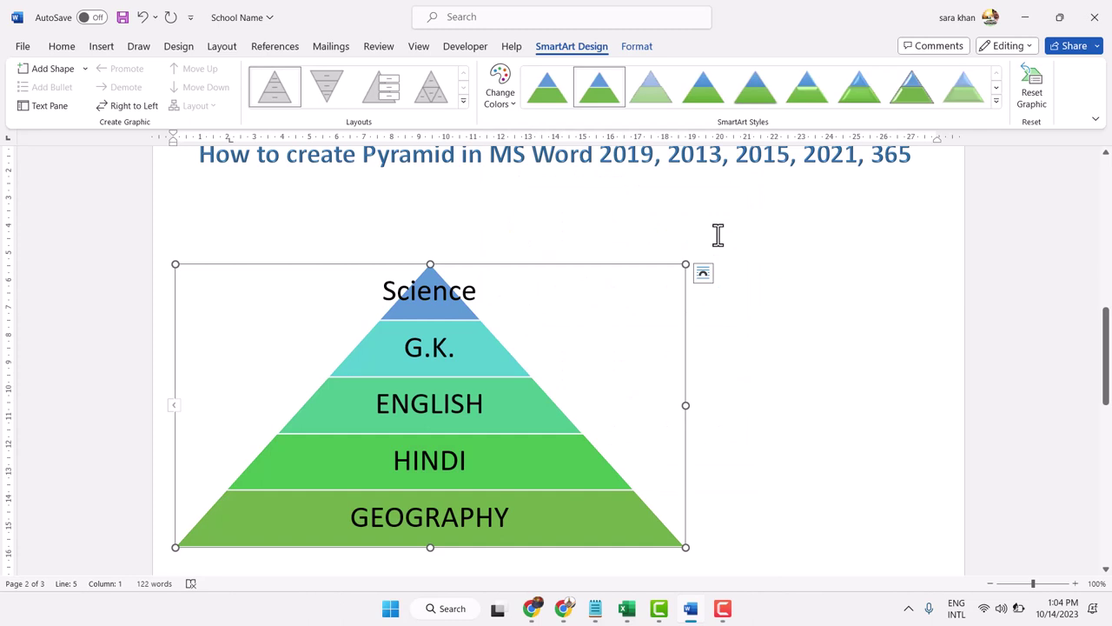
Try gradient, separator-line, bevelled, flat-outline and tilted 3-D SmartArt styles on the pyramid
click(711, 101)
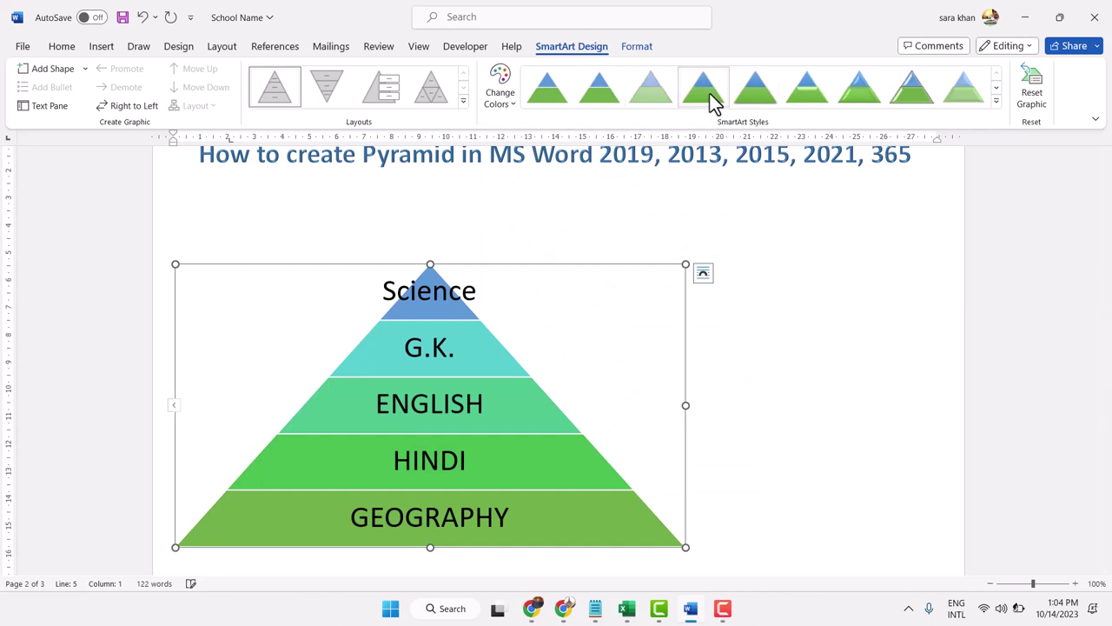
click(754, 100)
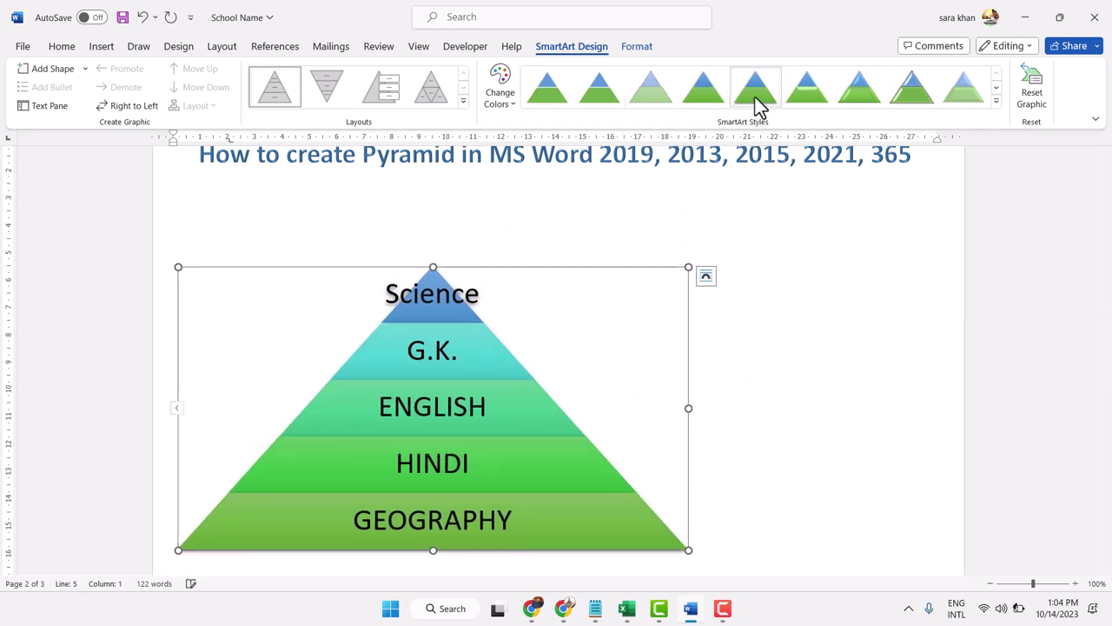
click(799, 99)
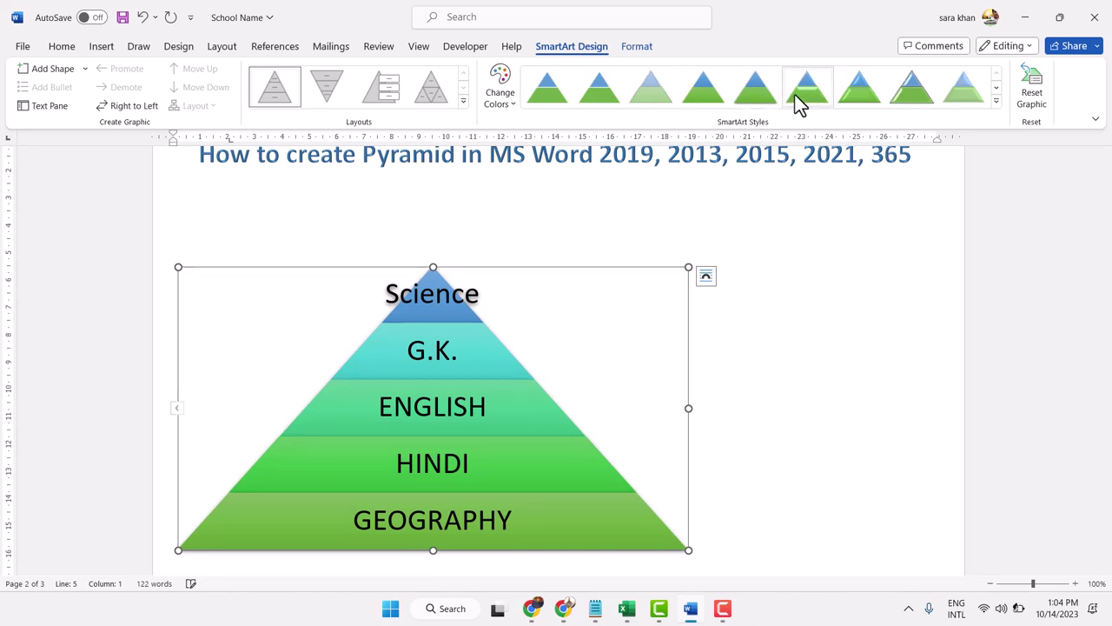
click(859, 102)
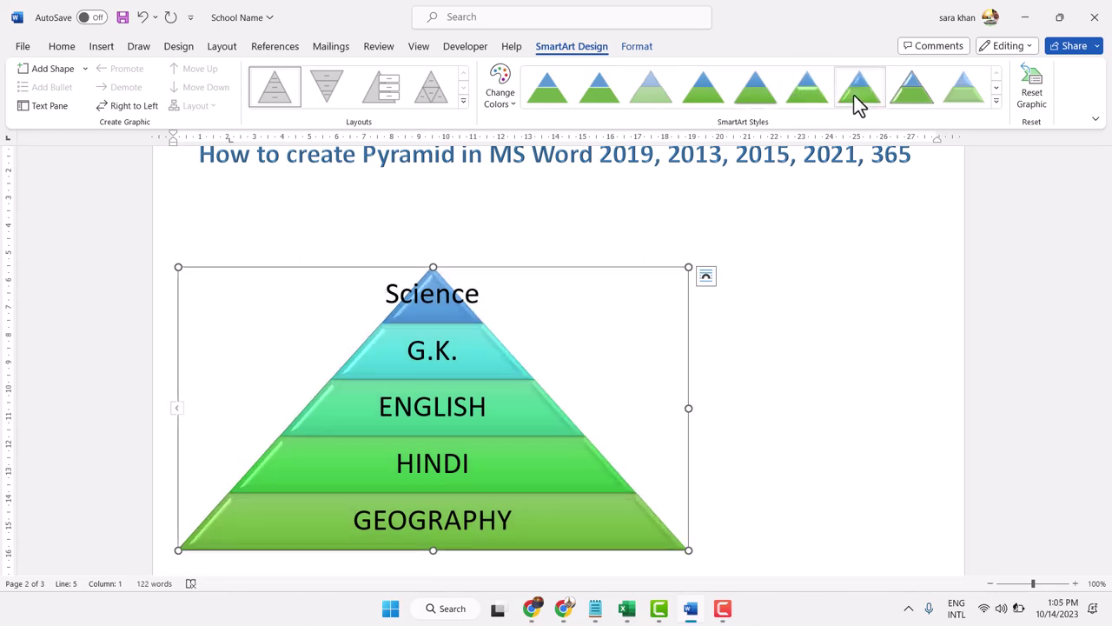
click(917, 92)
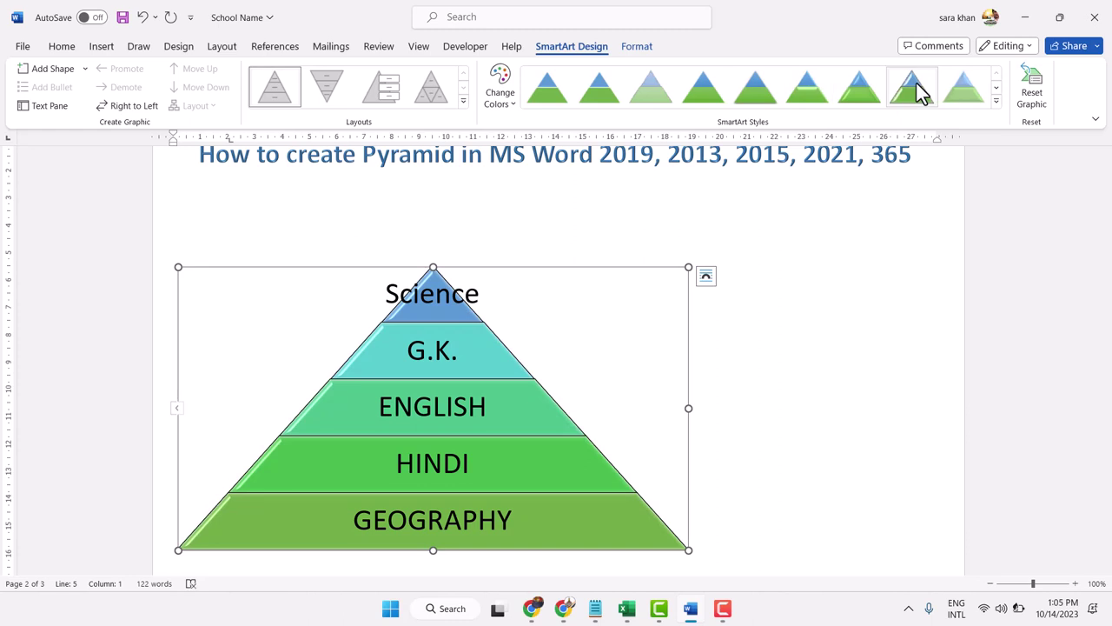
click(997, 102)
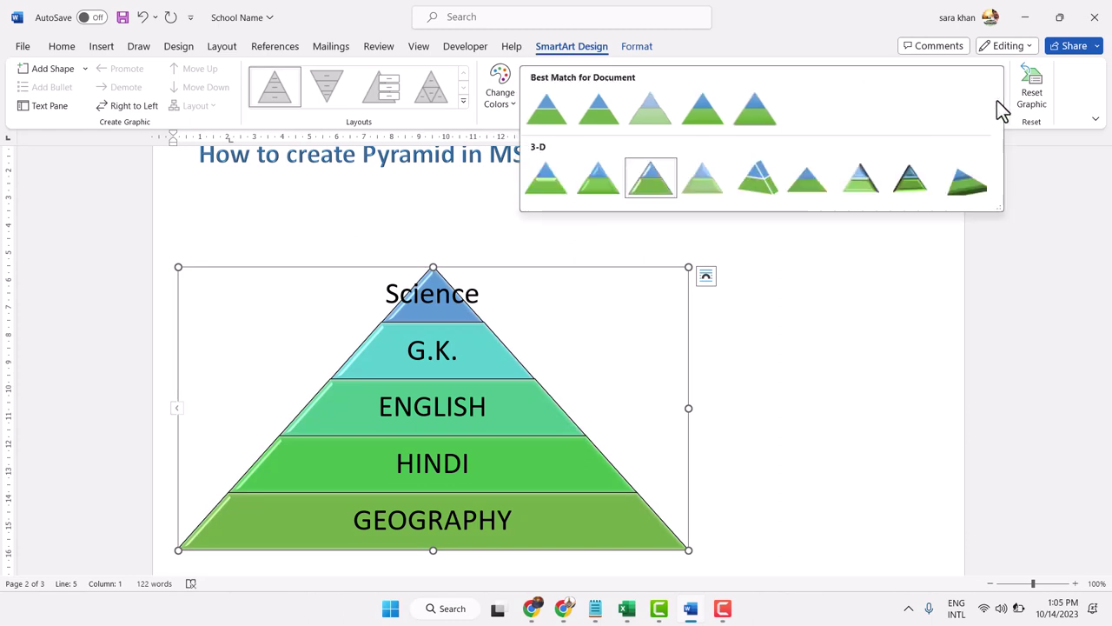
click(962, 183)
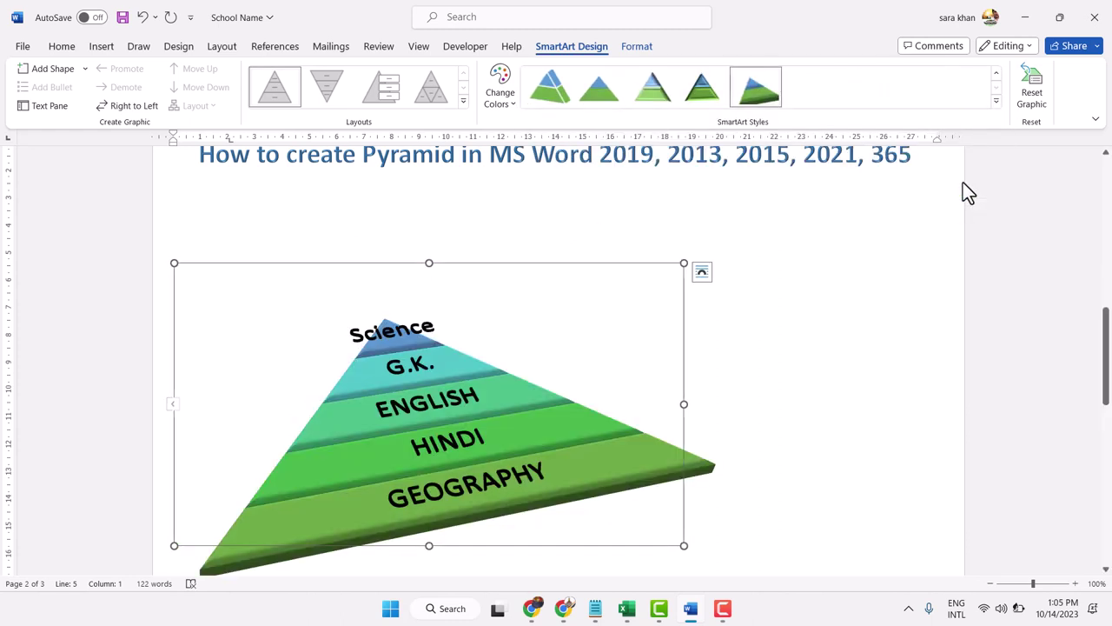
Compare more 3-D looks, then apply the flat gradient Best Match for Document style
click(568, 91)
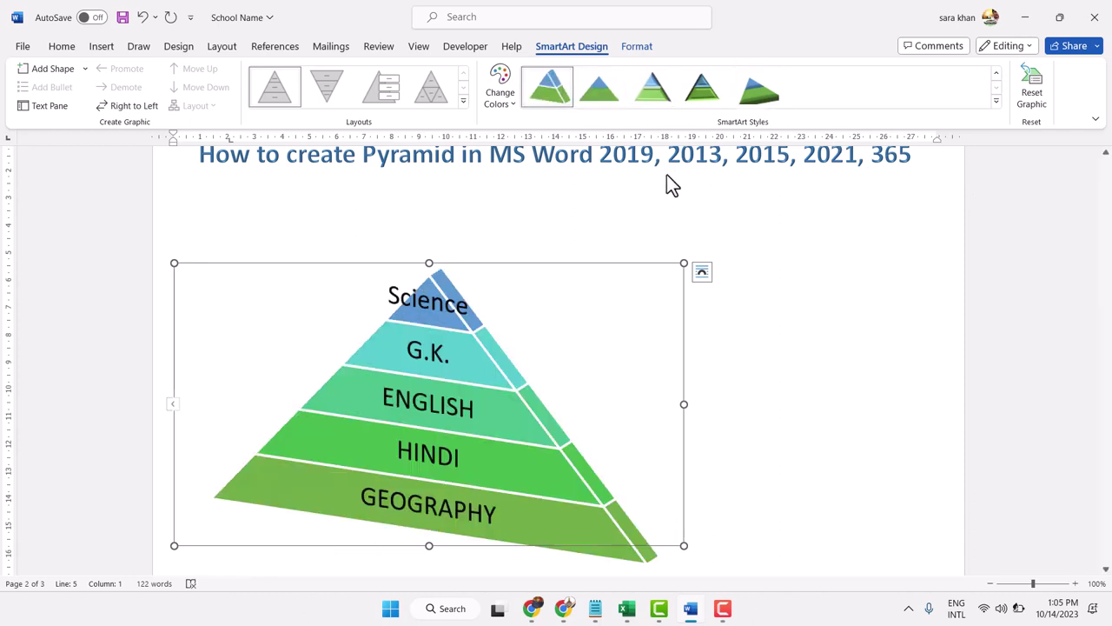
click(604, 83)
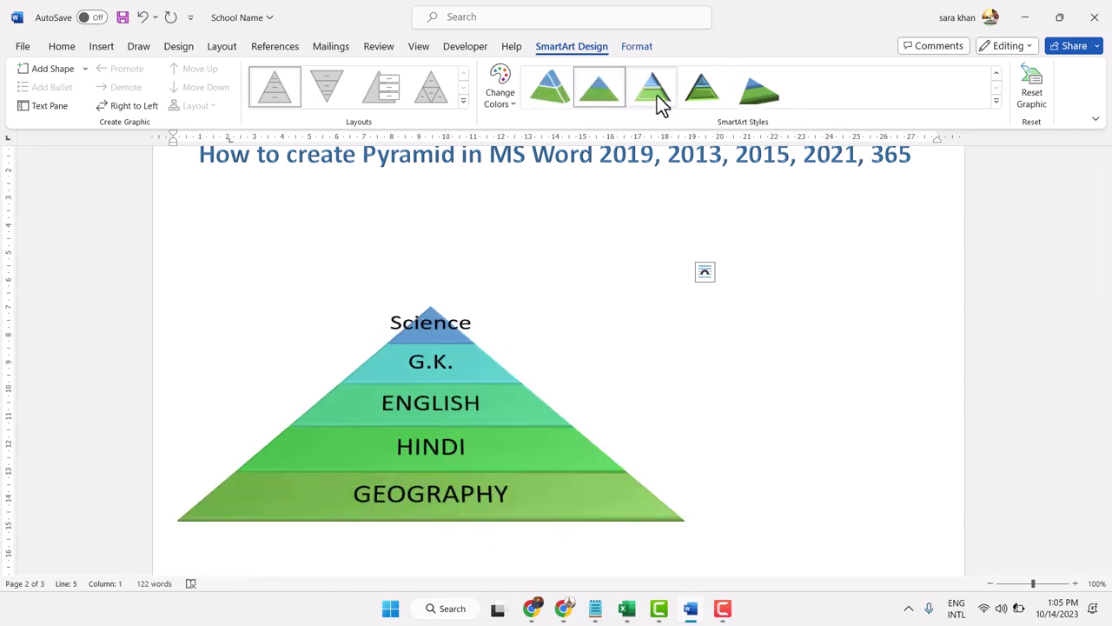
click(701, 97)
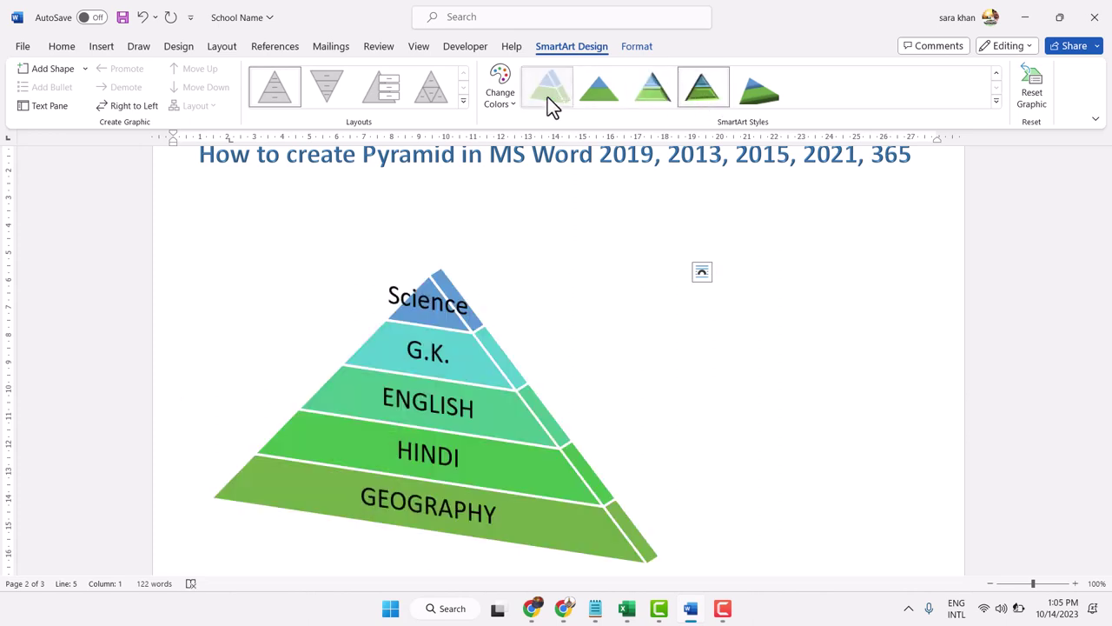
click(547, 97)
click(733, 191)
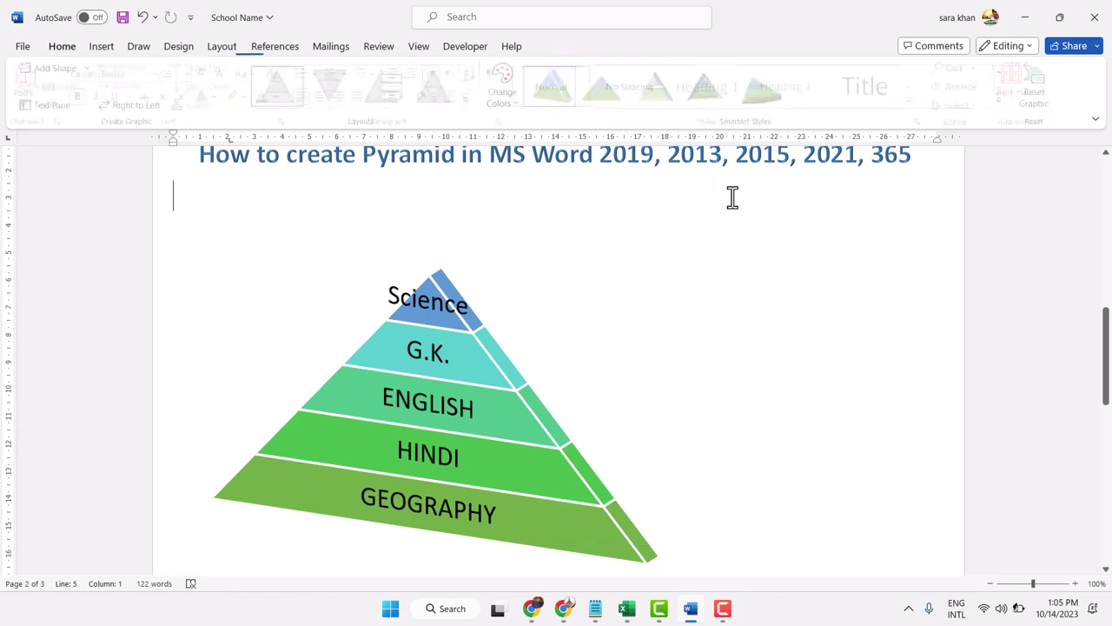
click(439, 322)
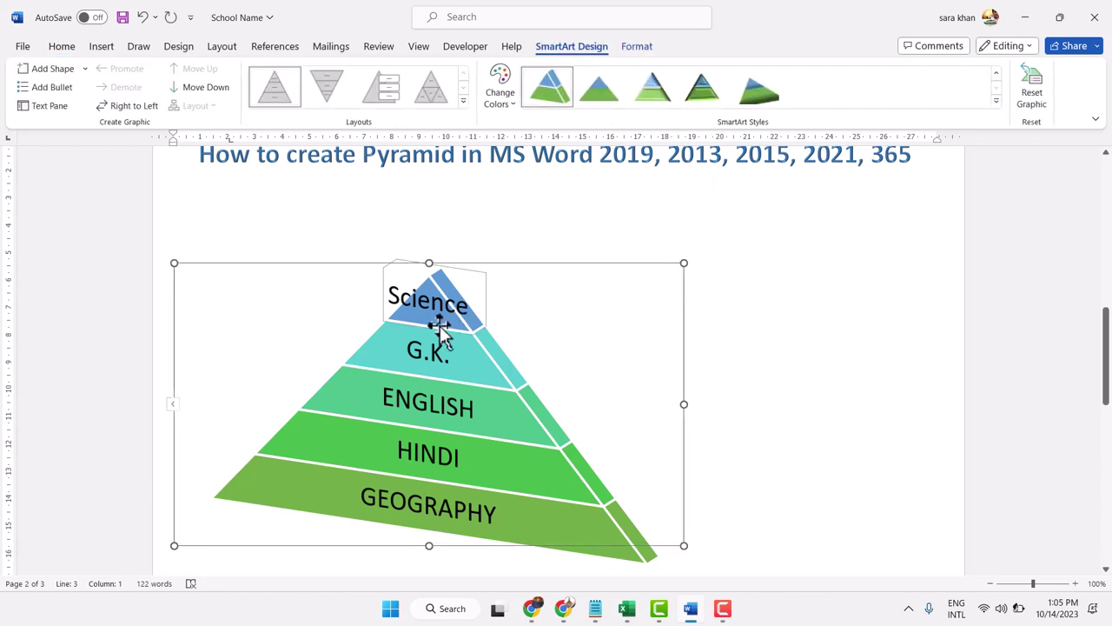
click(996, 102)
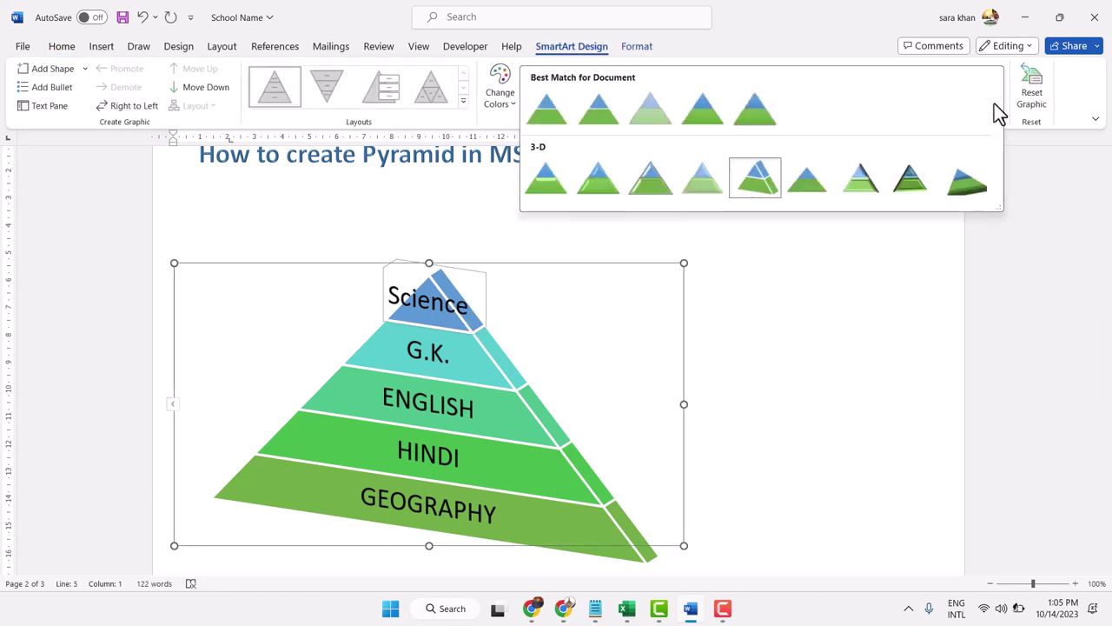
click(768, 115)
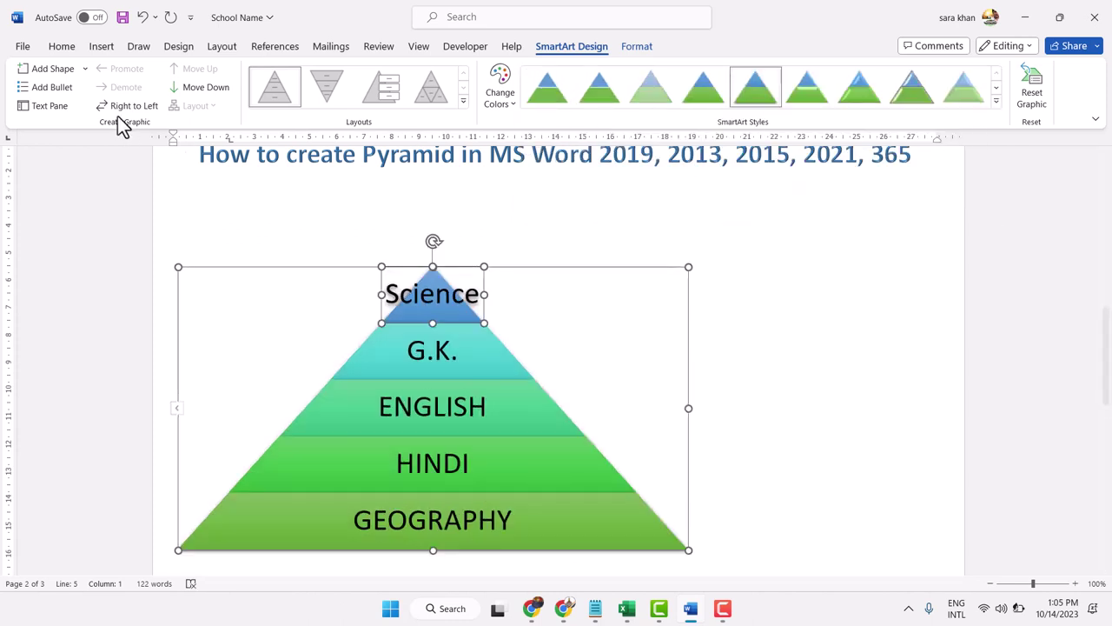
Show the Text Pane beside the pyramid and select all five labels
click(27, 111)
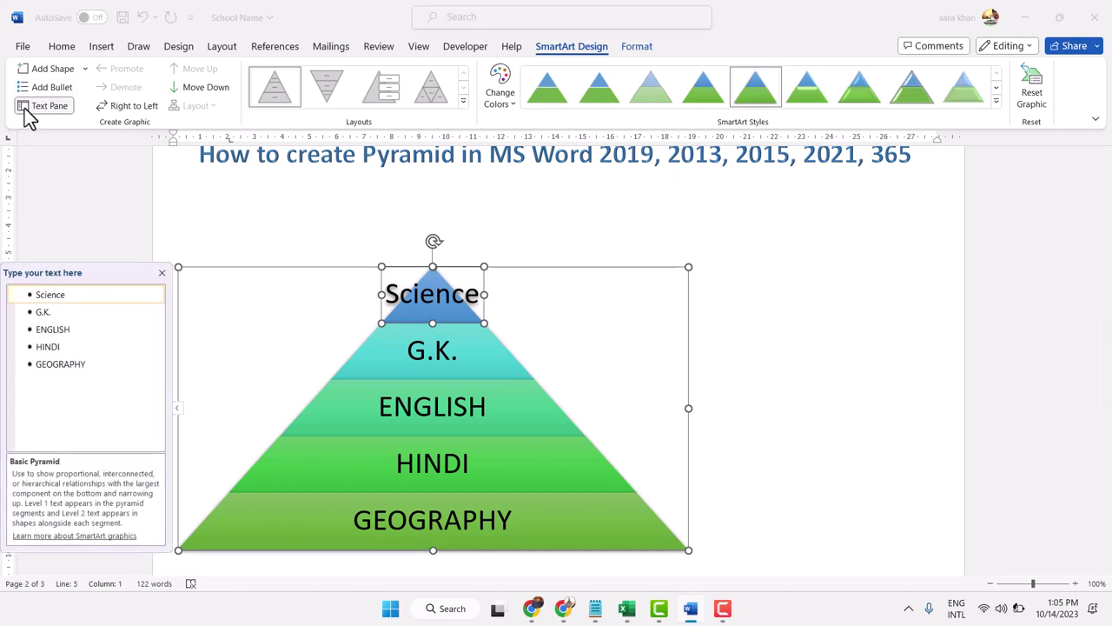
mouse_move(52, 271)
mouse_down()
mouse_move(63, 231)
mouse_move(139, 147)
mouse_up()
click(121, 194)
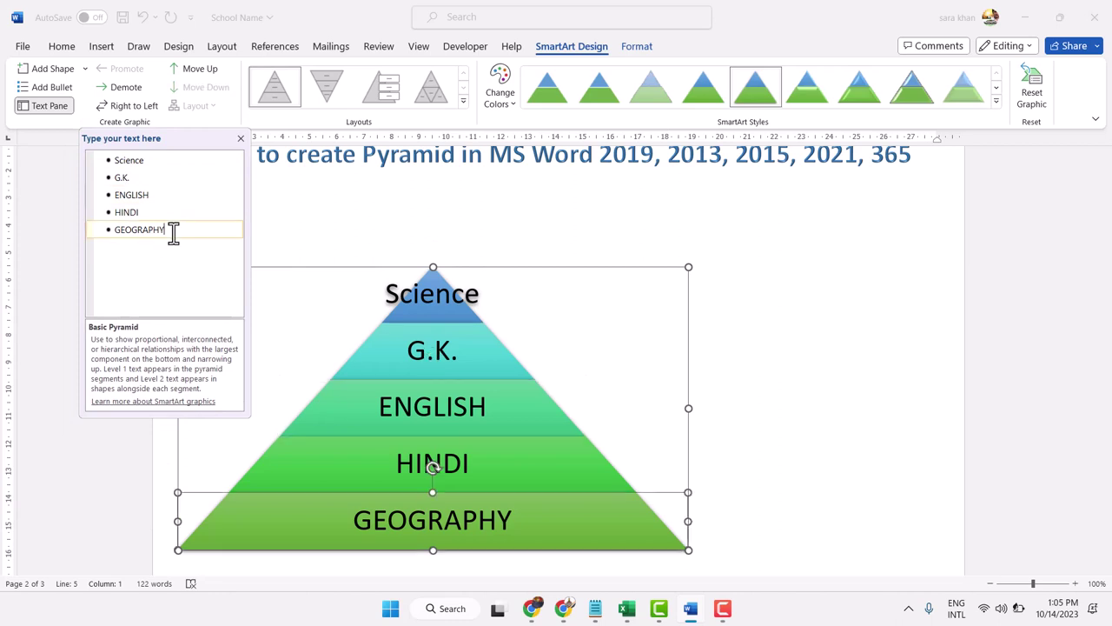
drag(173, 232, 111, 146)
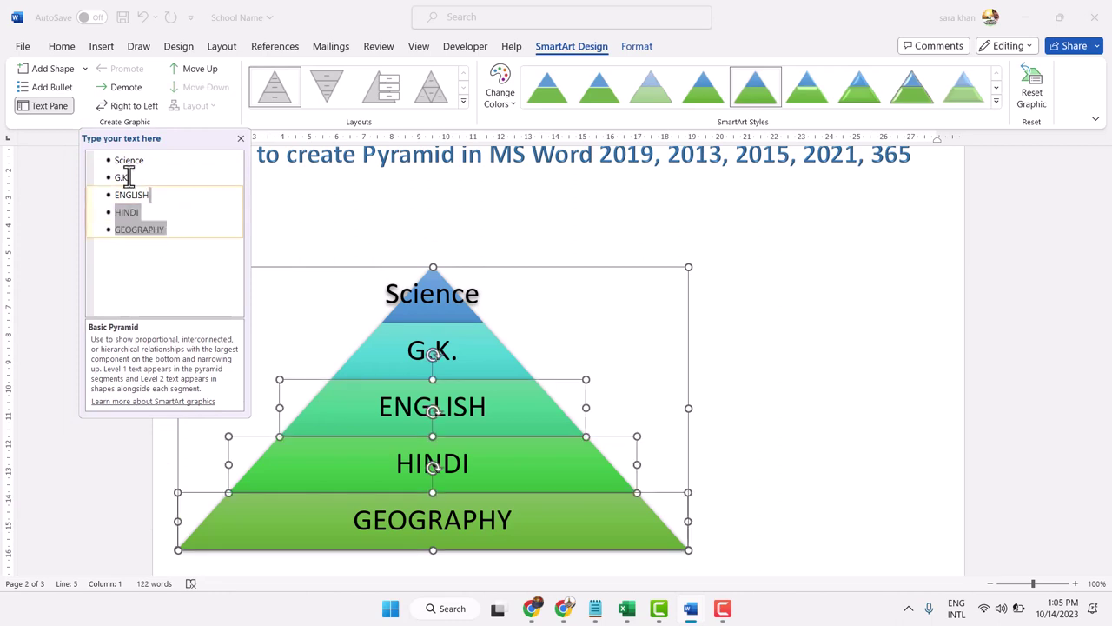
Step the labels' font size down to 16, then back up to 28
click(68, 48)
click(227, 74)
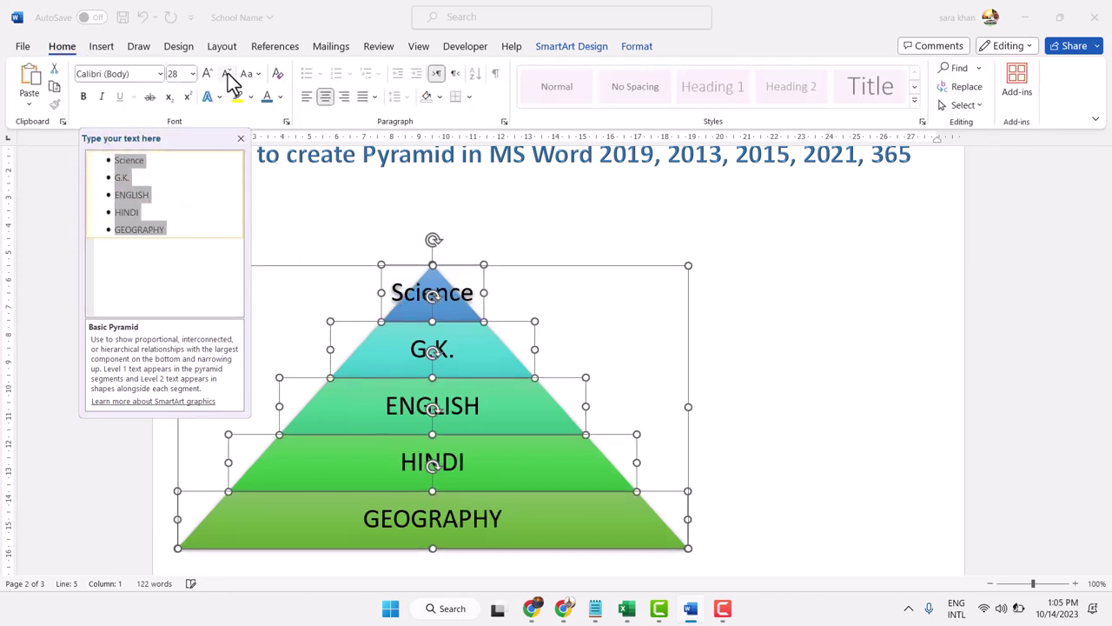
click(226, 75)
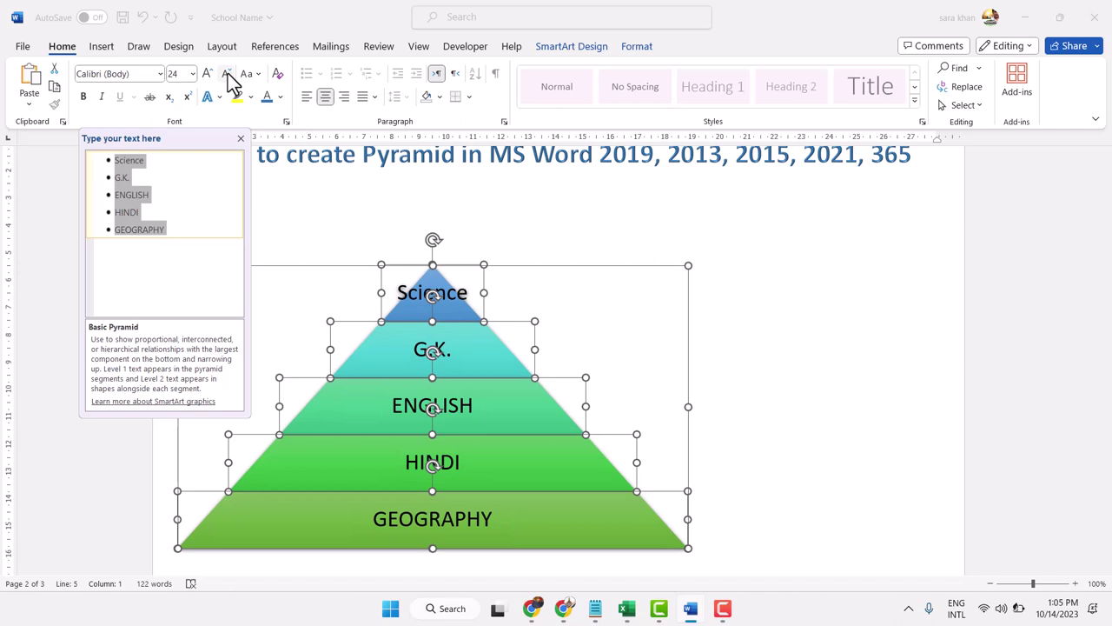
click(226, 75)
click(229, 74)
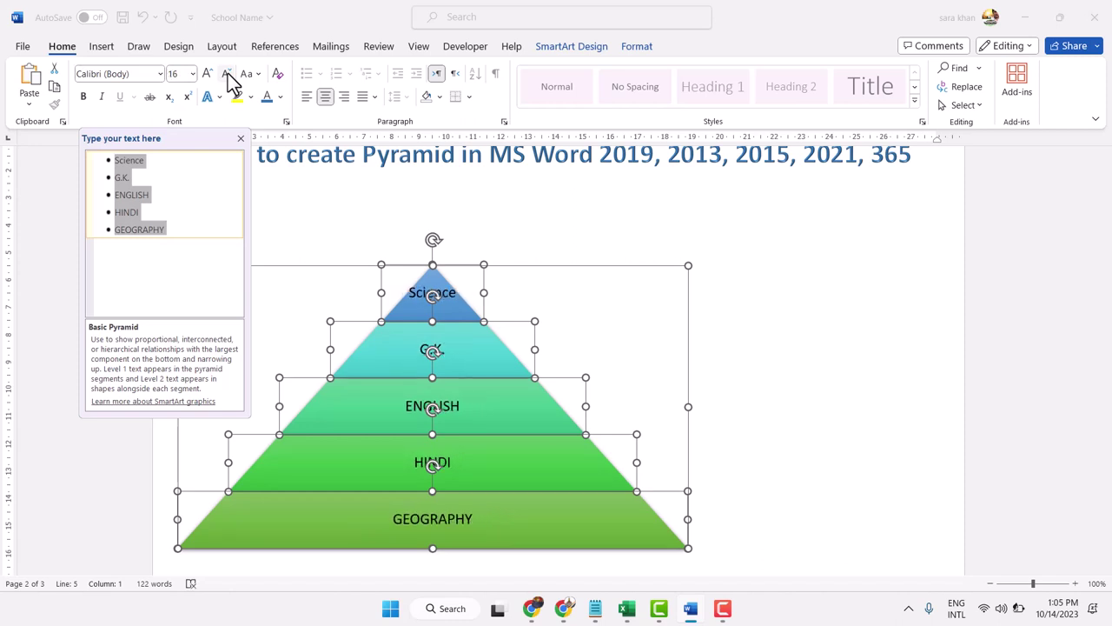
click(209, 74)
click(209, 74)
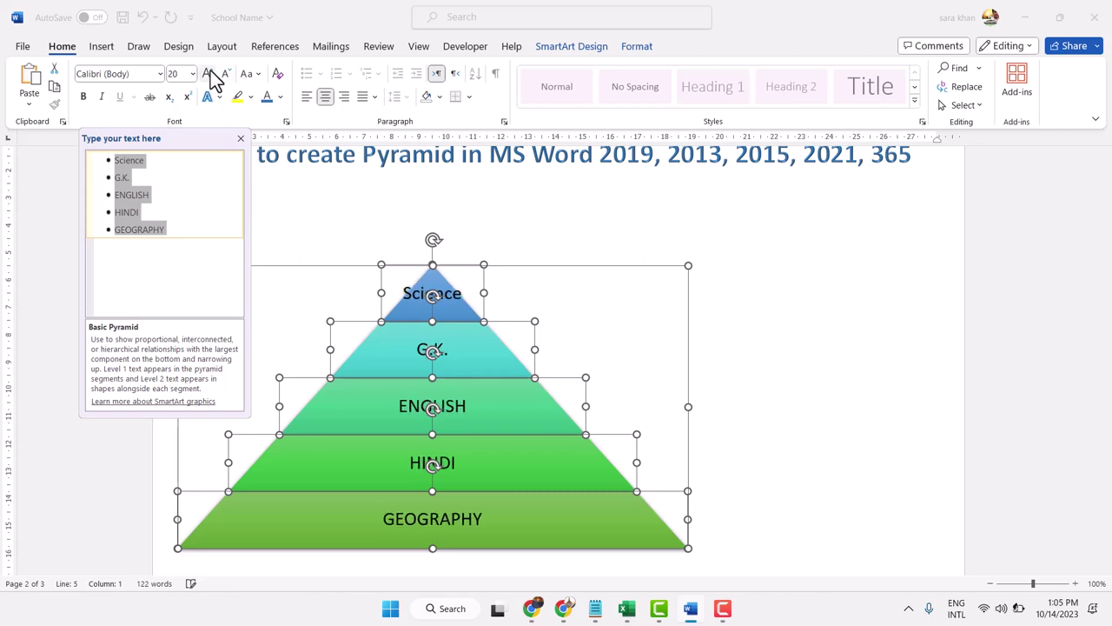
click(210, 74)
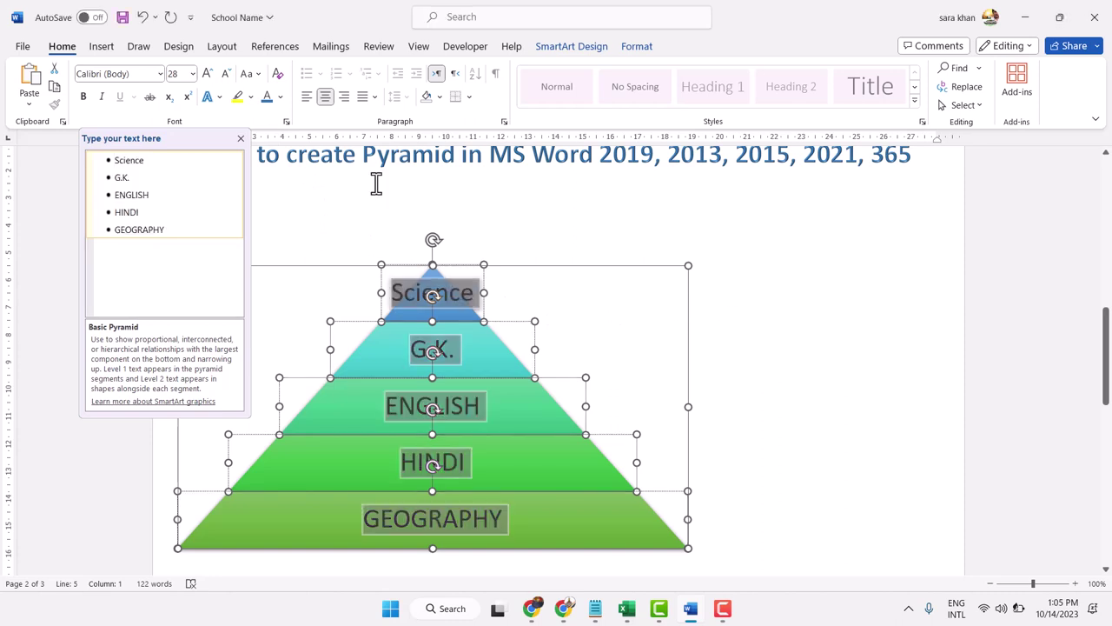
Colour all five pyramid labels white
click(280, 97)
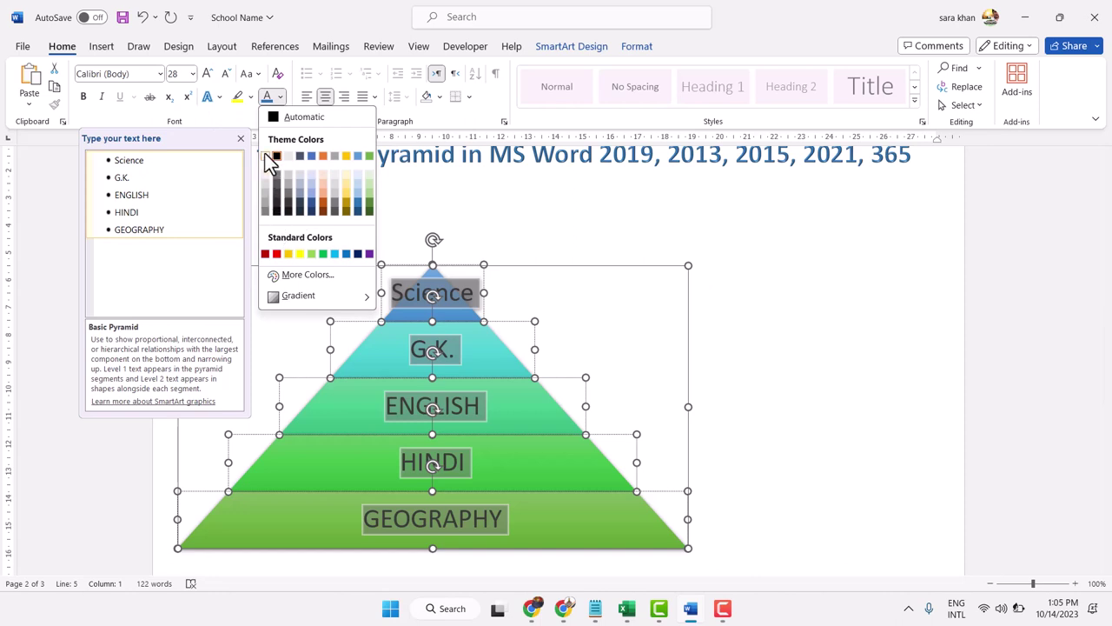
click(265, 156)
click(702, 246)
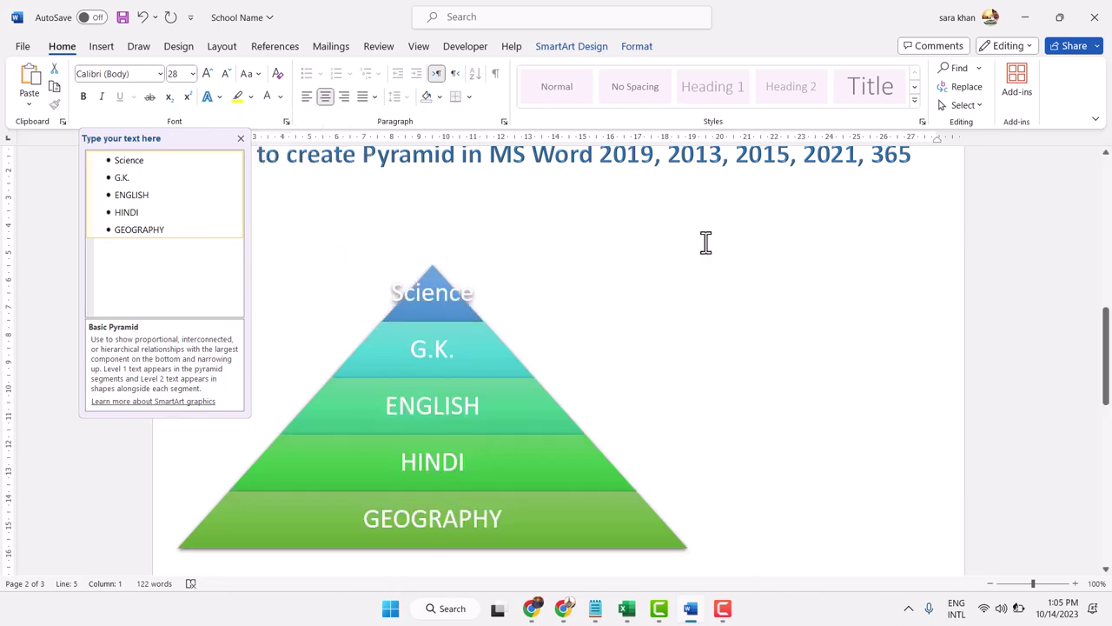
Widen the top Science tier slightly
click(514, 388)
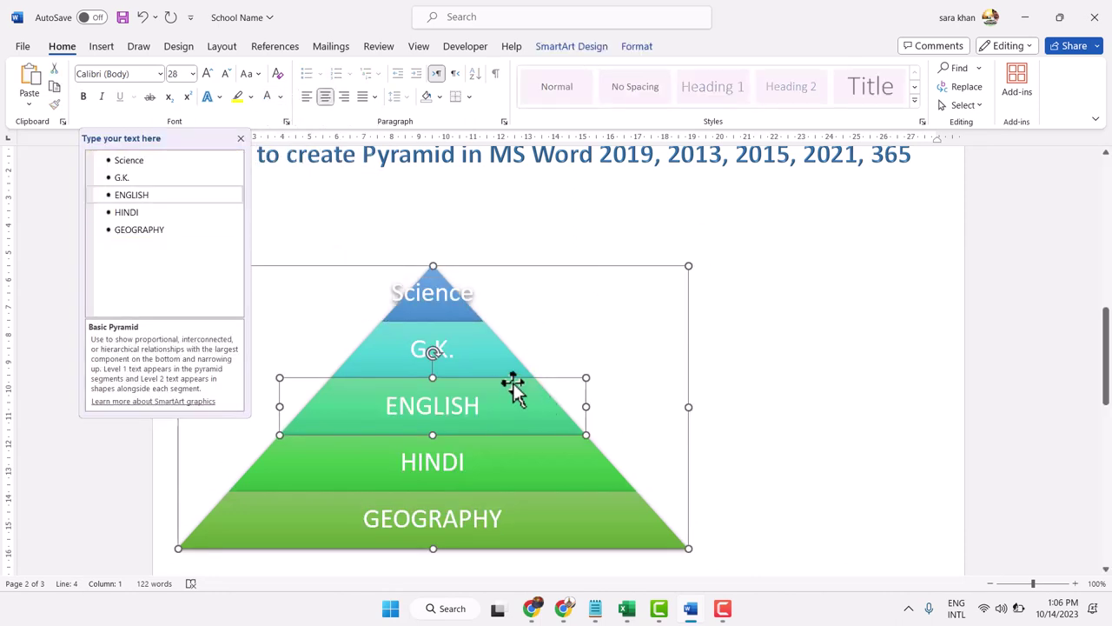
click(466, 325)
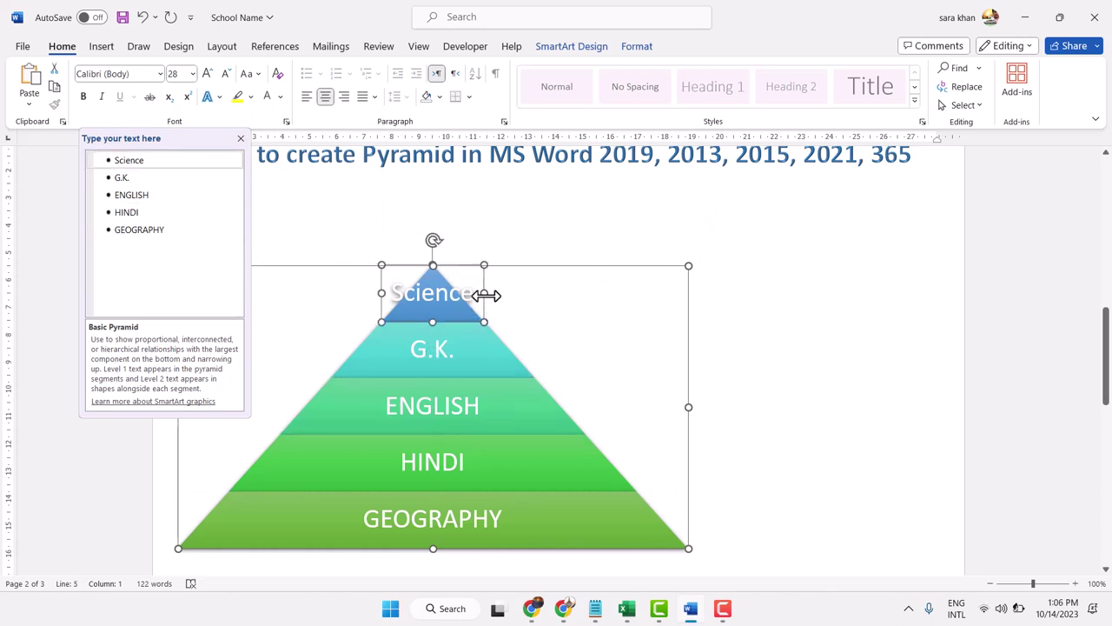
mouse_move(484, 293)
mouse_down()
mouse_move(512, 297)
mouse_move(500, 300)
mouse_up()
Widen the G.K. and ENGLISH tiers by dragging their right handles outward
click(492, 356)
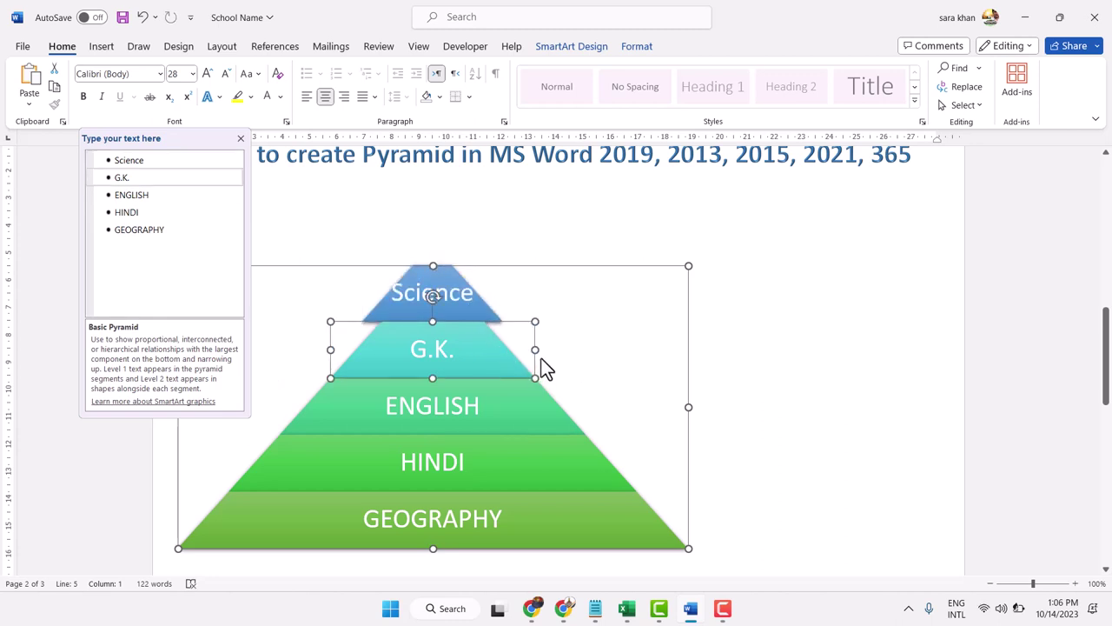
drag(534, 349, 554, 350)
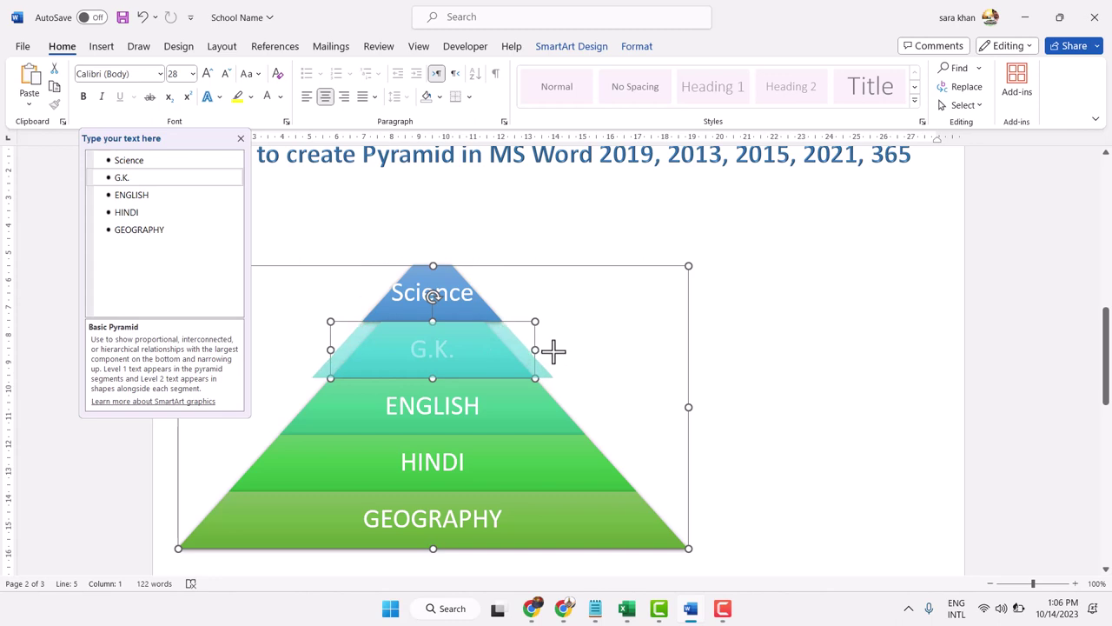
drag(553, 350, 556, 351)
click(531, 421)
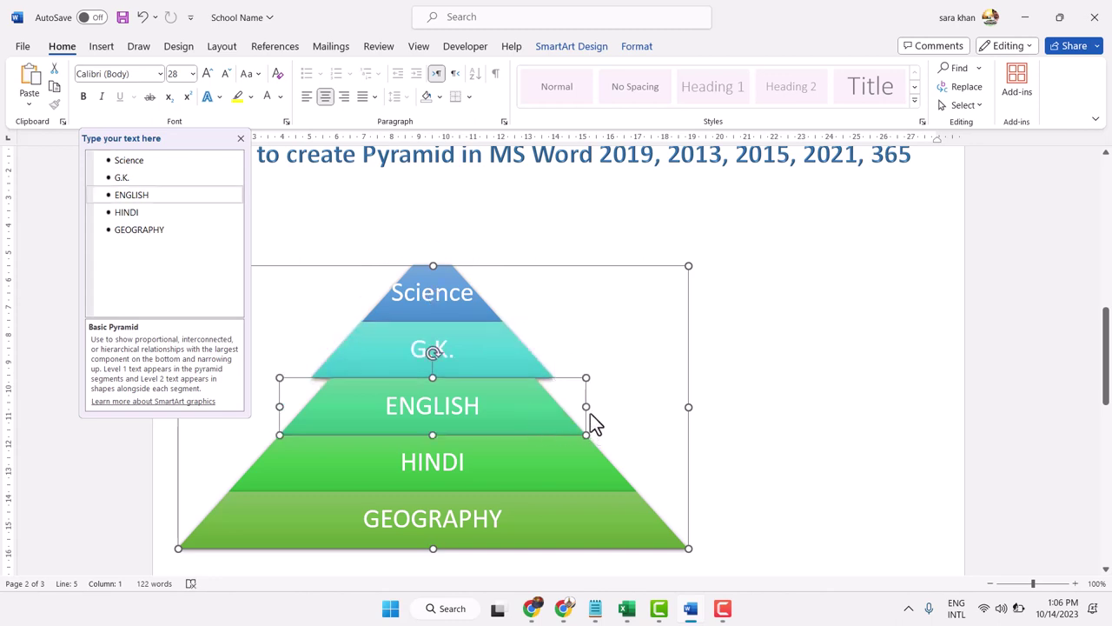
drag(586, 409, 604, 406)
Widen the HINDI tier and stretch GEOGRAPHY to the graphic's full width
click(547, 469)
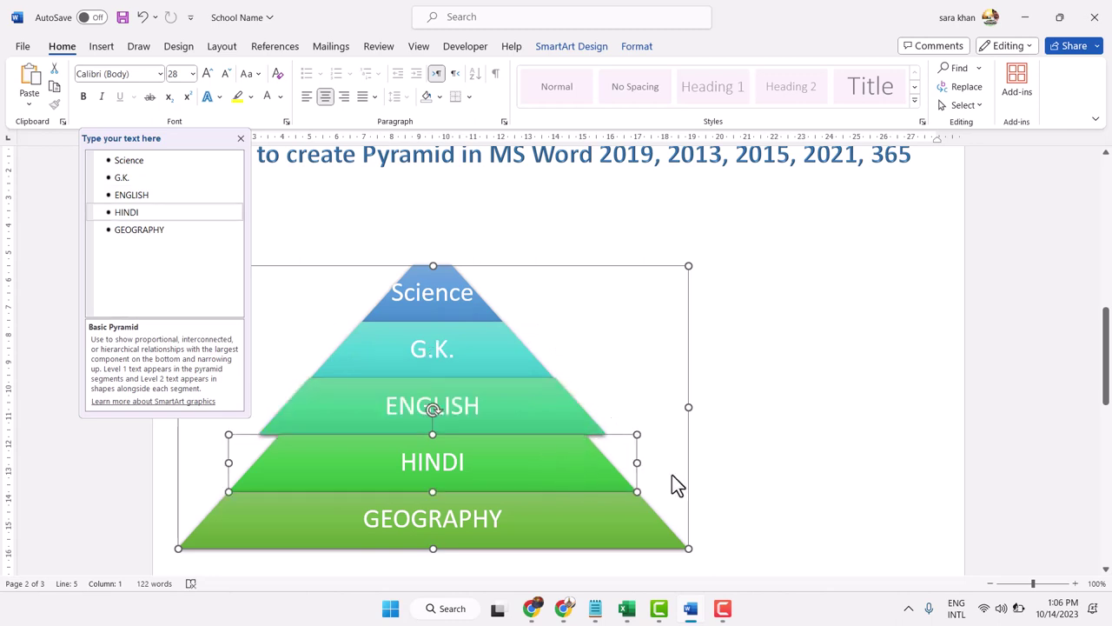
drag(635, 462, 661, 462)
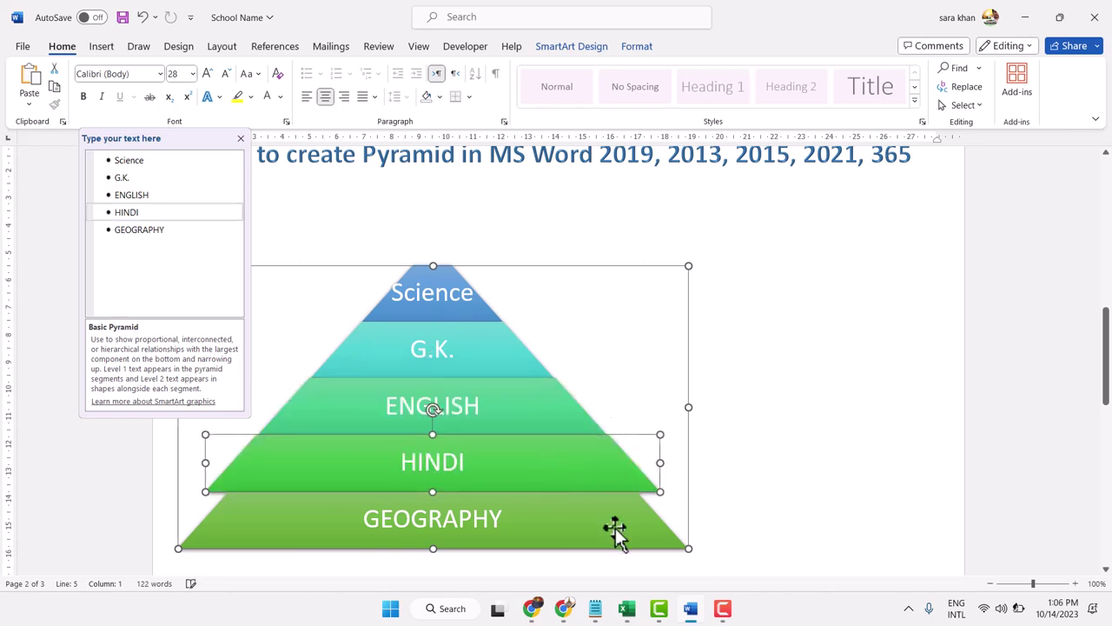
click(667, 526)
drag(693, 520, 709, 512)
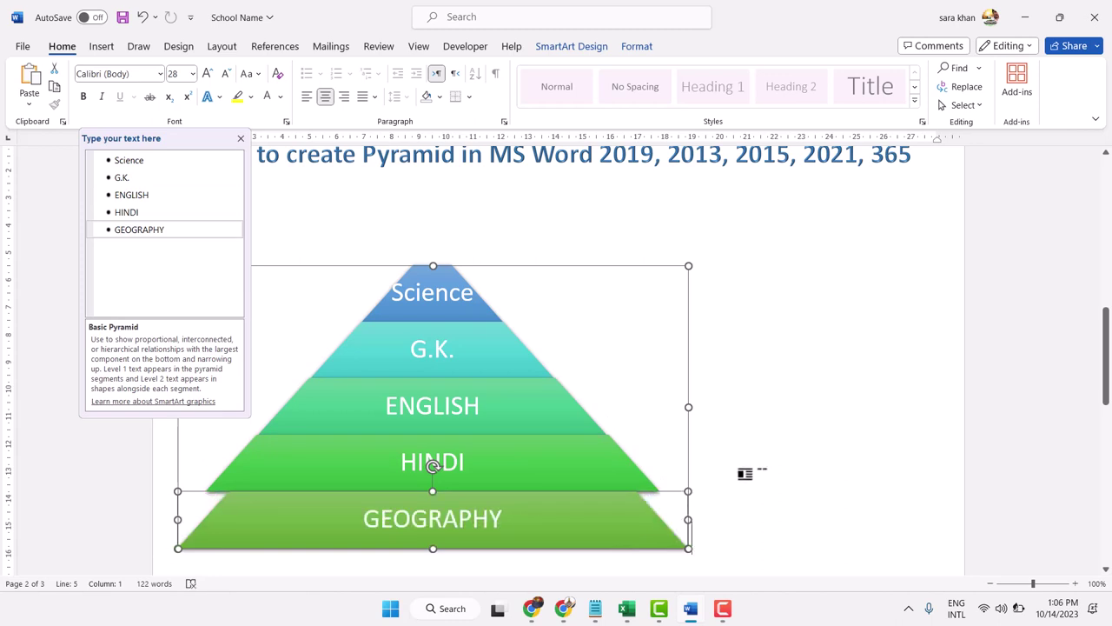
click(744, 471)
click(597, 528)
drag(689, 520, 713, 521)
click(744, 453)
click(429, 290)
click(431, 287)
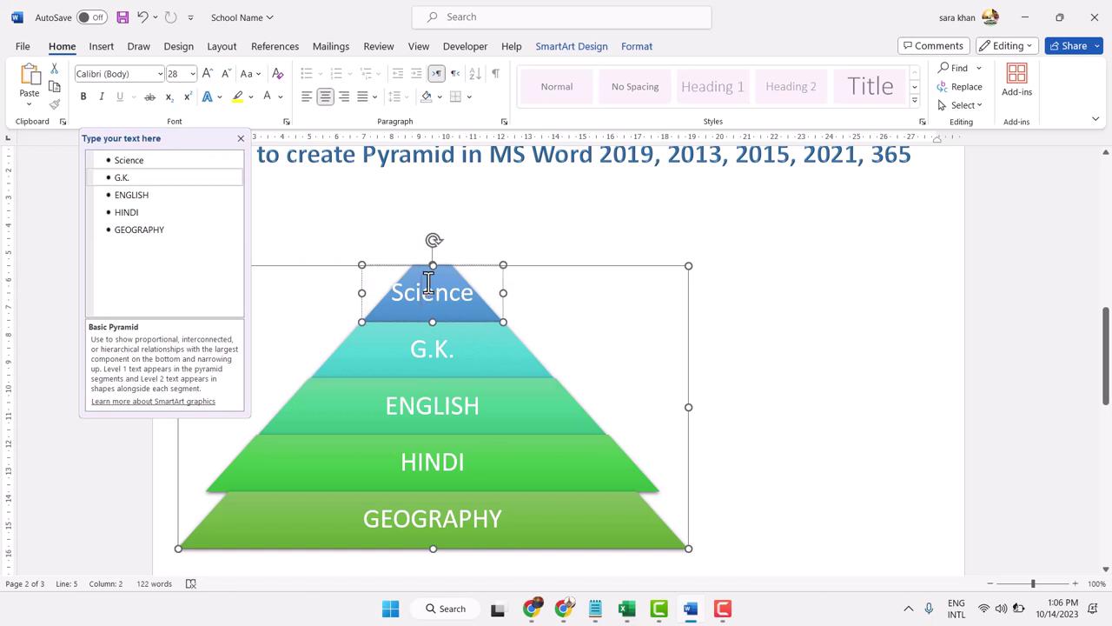
drag(432, 265, 435, 228)
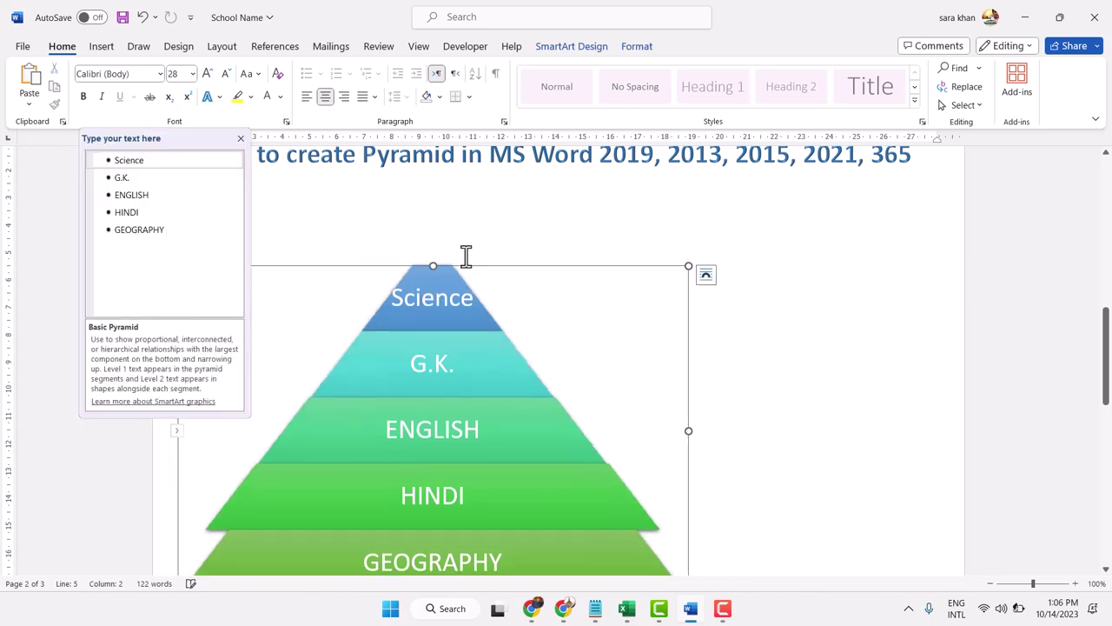
click(447, 306)
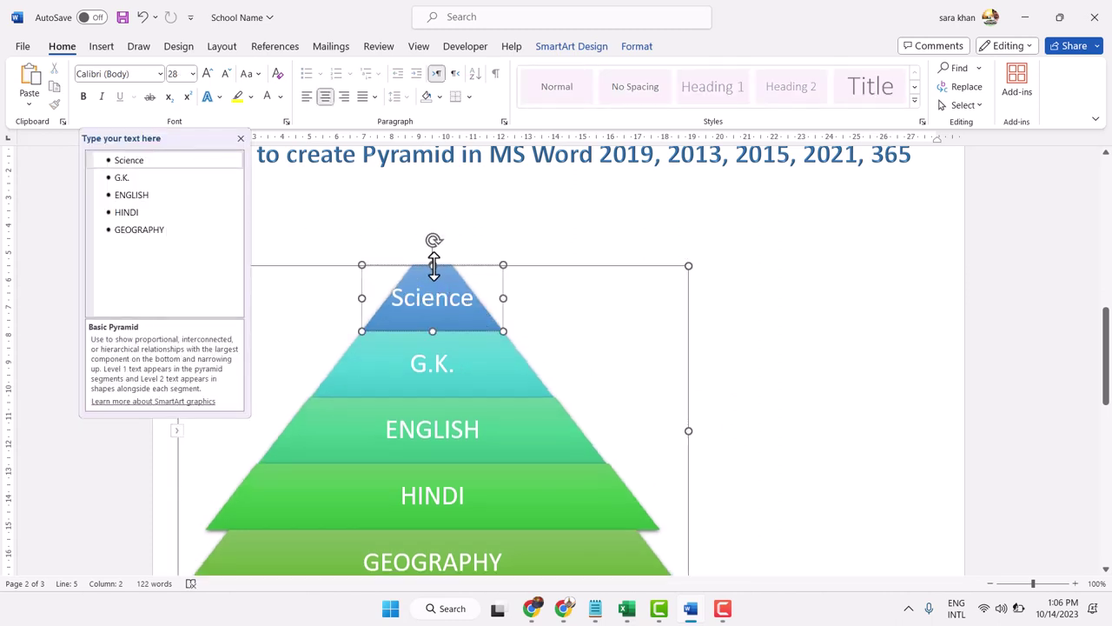
drag(433, 265, 432, 219)
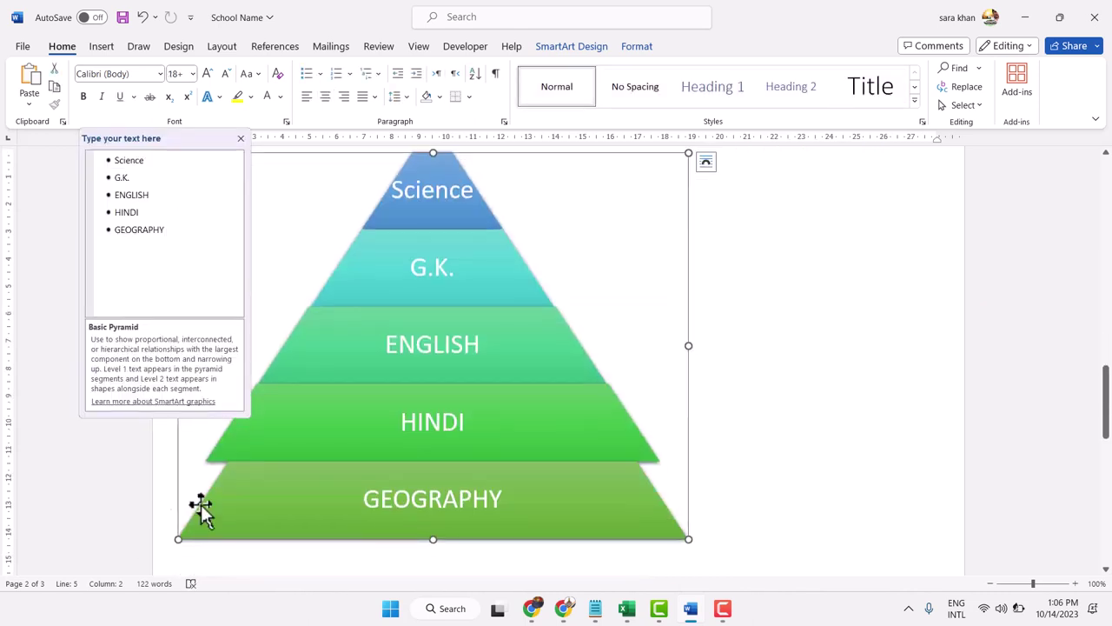
click(204, 509)
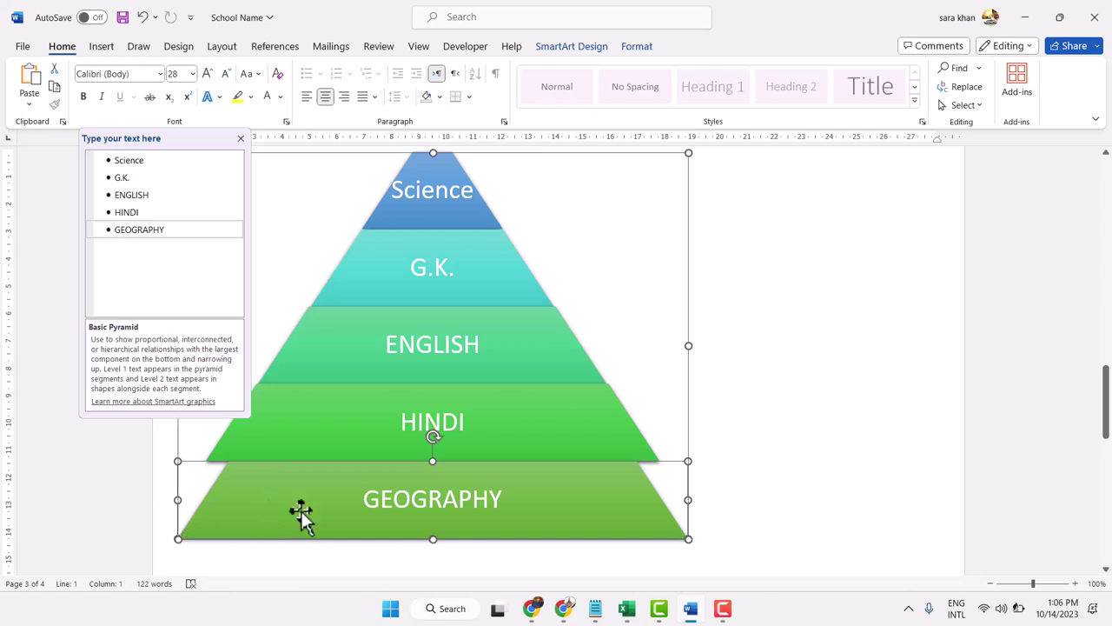
click(775, 422)
click(579, 509)
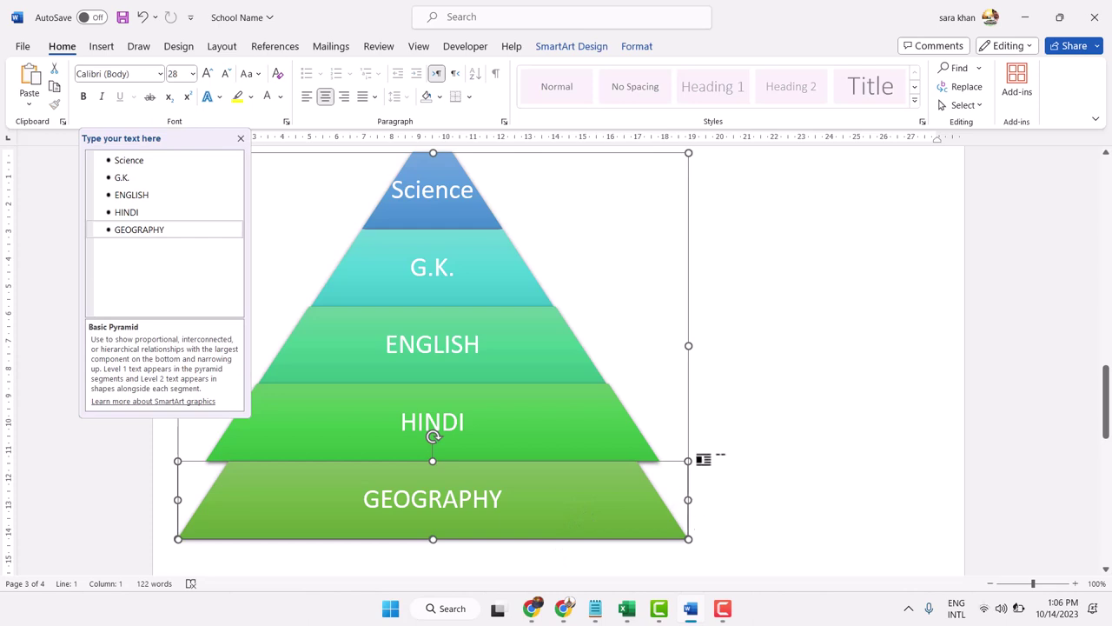
click(703, 457)
scroll(704, 456, up, 2)
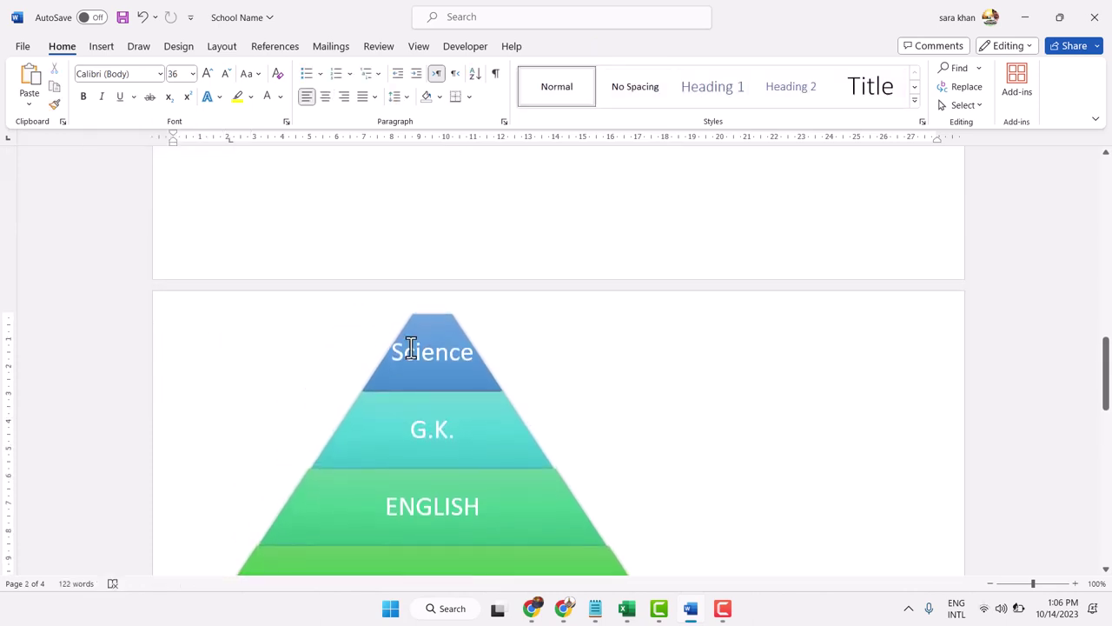
click(418, 334)
click(271, 263)
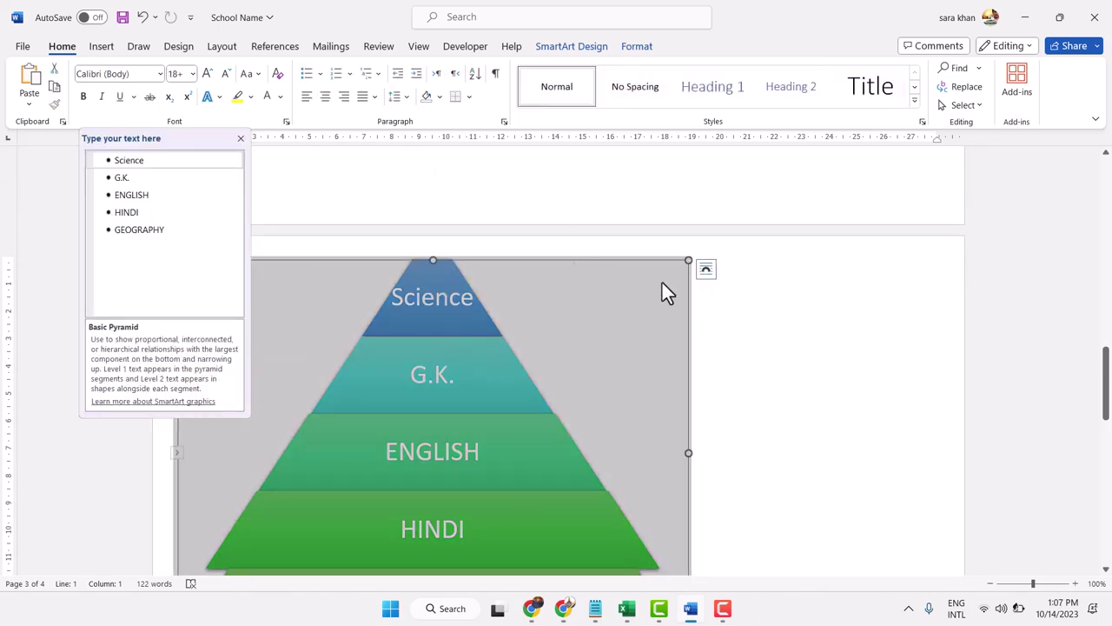
Try two flat SmartArt Styles on the subject pyramid
click(448, 261)
click(544, 90)
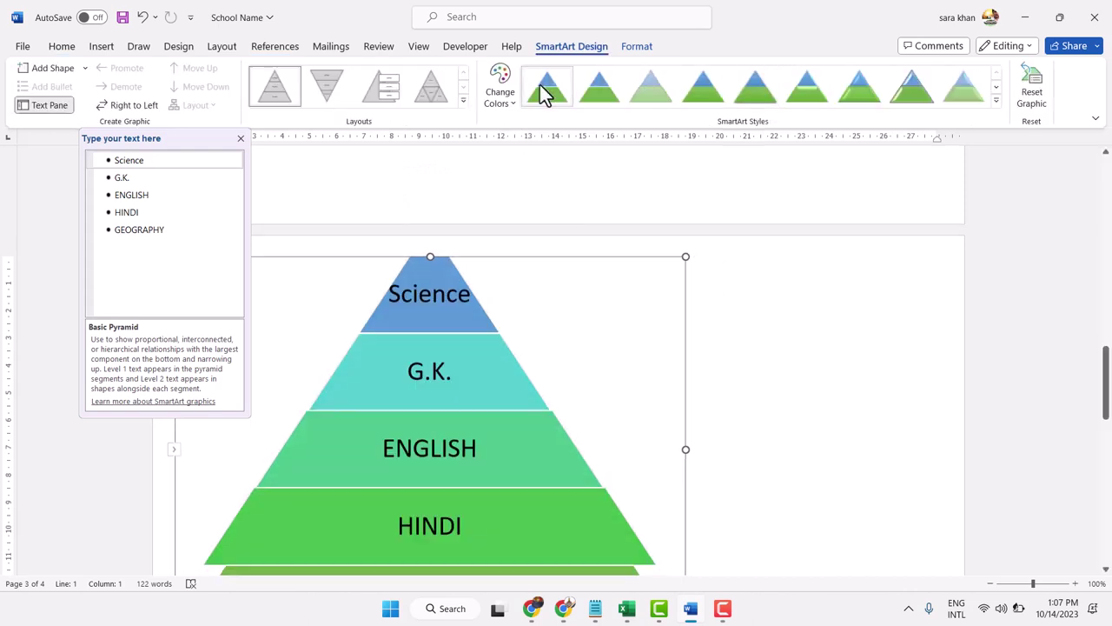
click(611, 94)
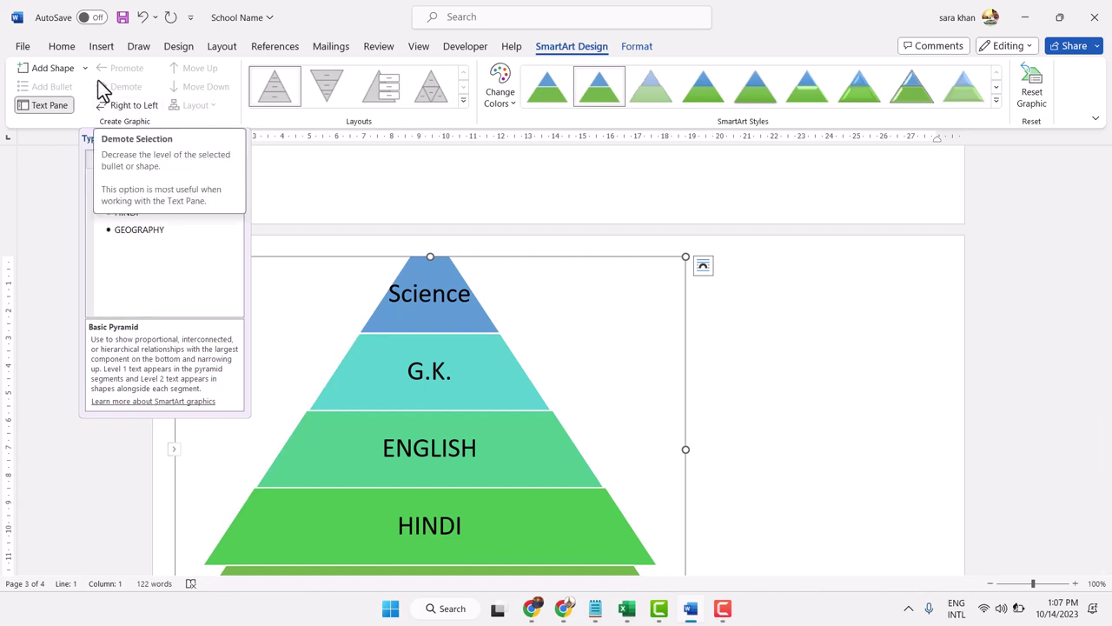
Reset the pyramid graphic to its default plain blue look with black labels
click(1039, 111)
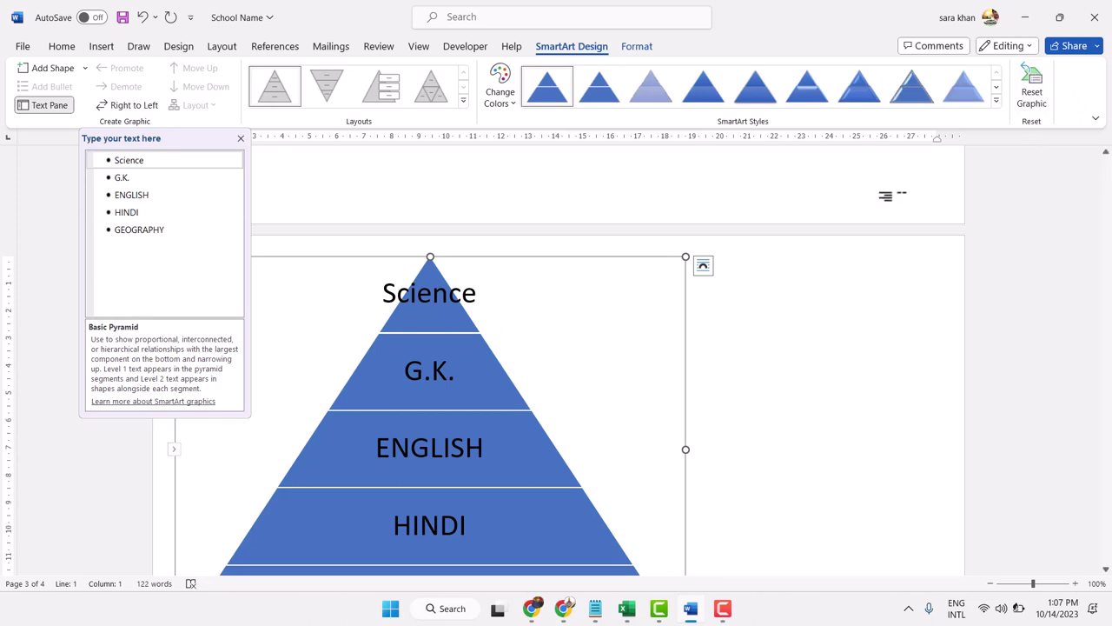
scroll(836, 198, down, 5)
scroll(836, 198, up, 1)
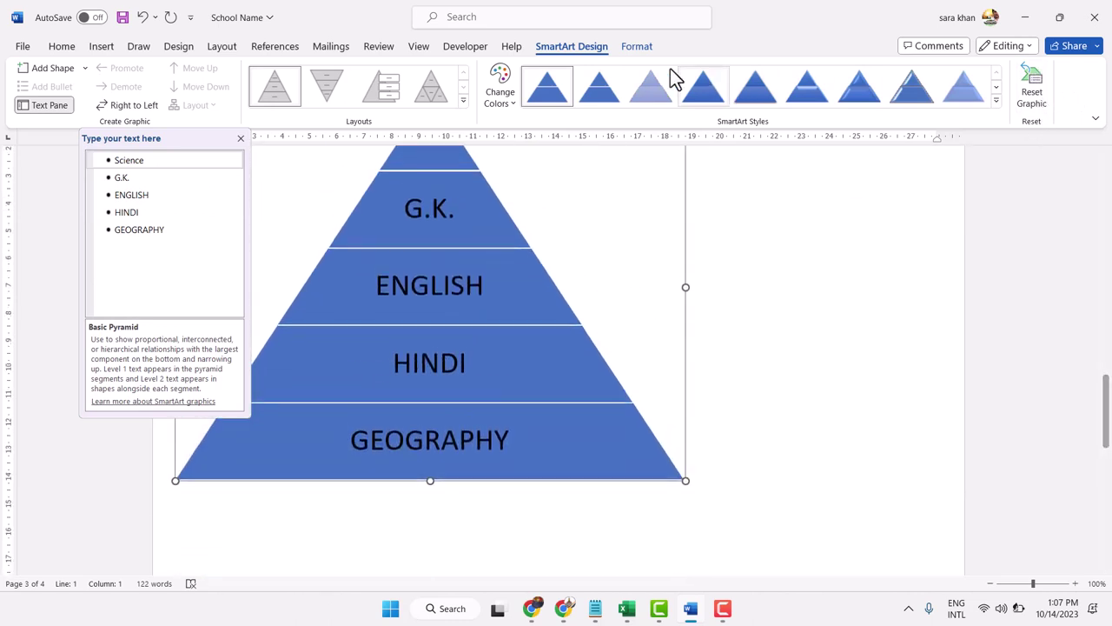
click(502, 92)
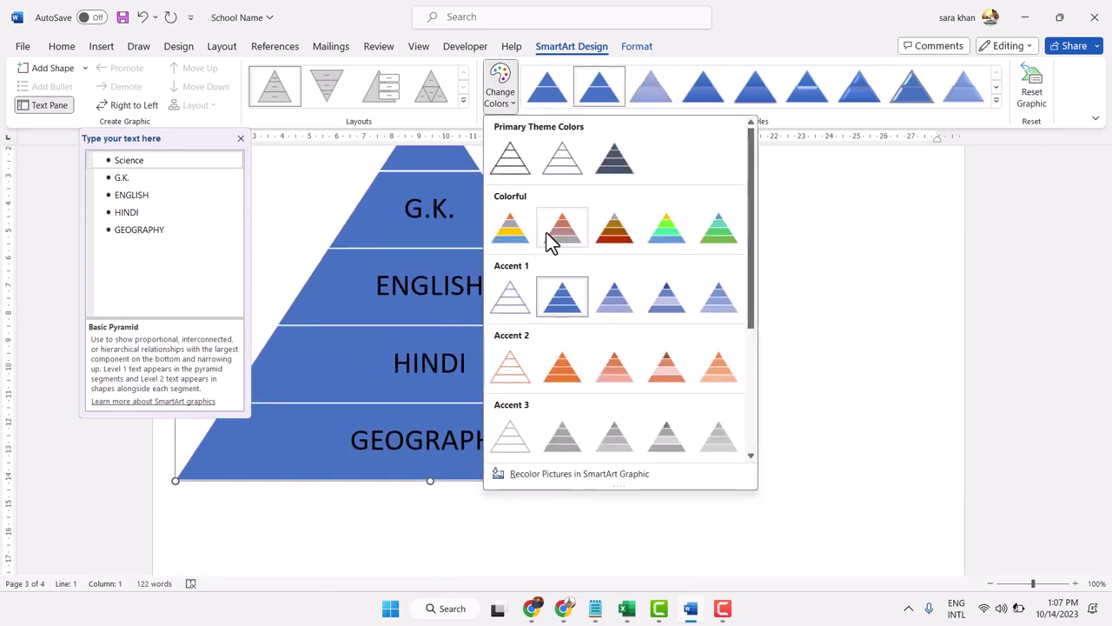
Apply the Colorful scheme, try Segmented Pyramid, then settle on the Pyramid List layout
click(511, 230)
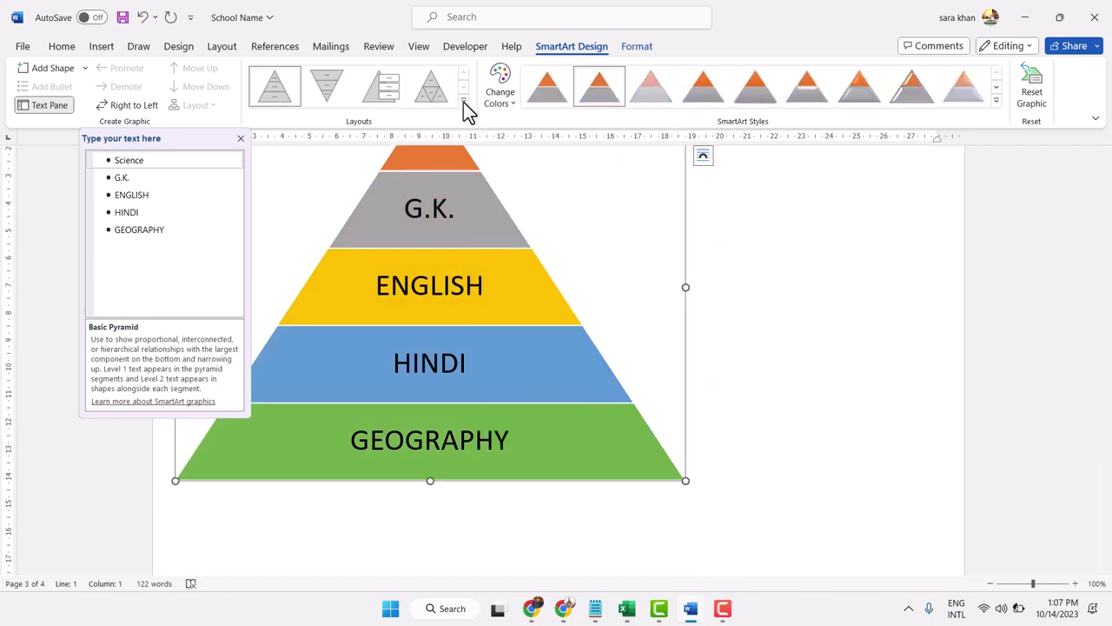
click(431, 94)
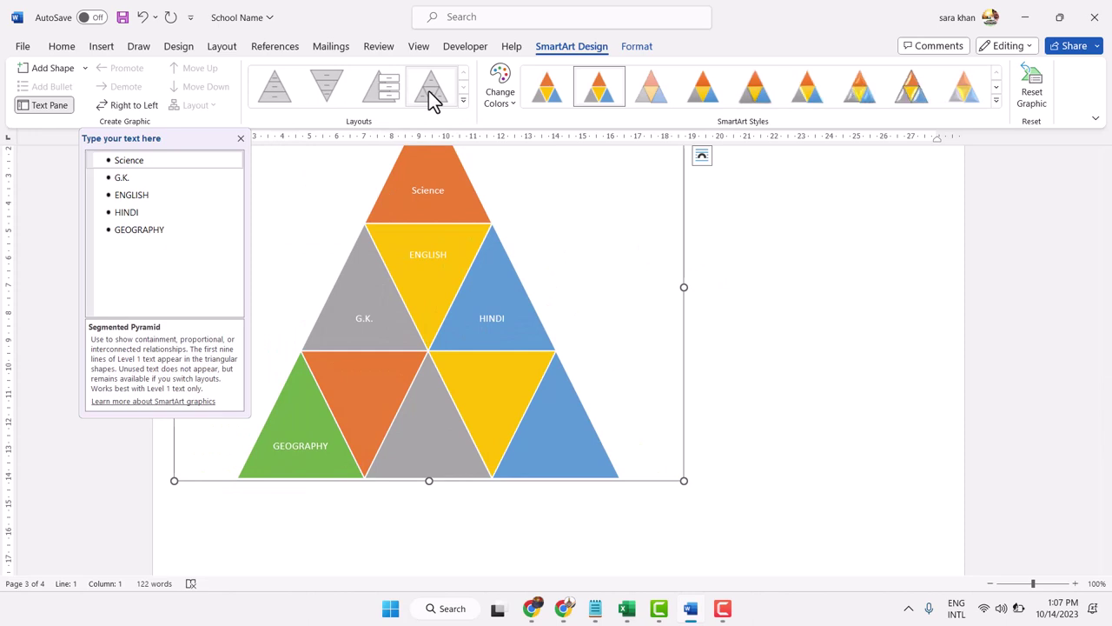
click(464, 100)
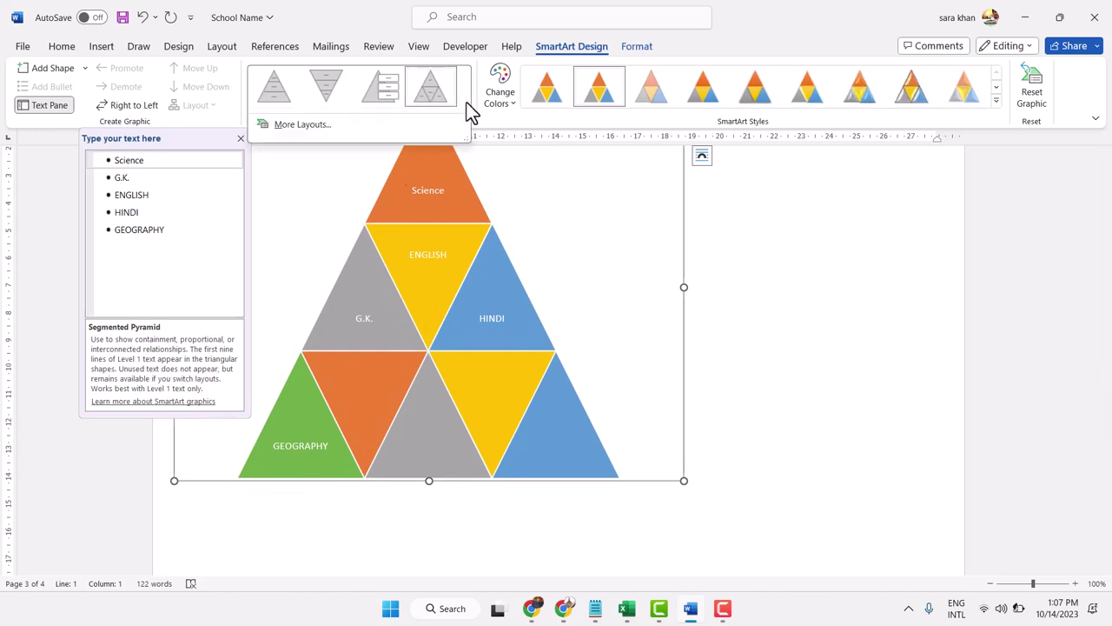
click(365, 92)
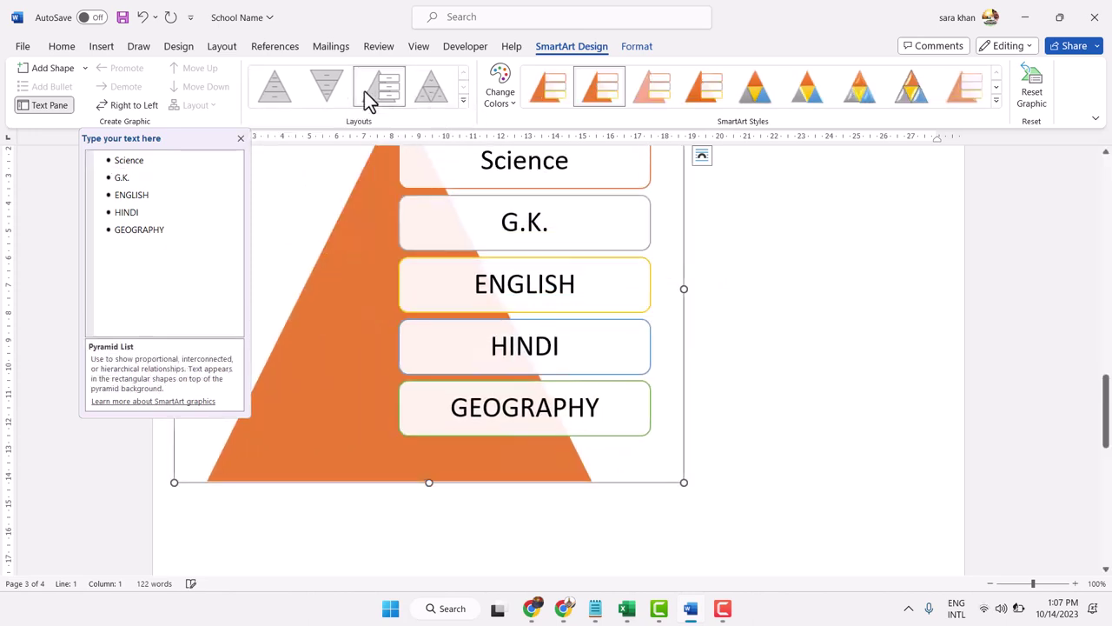
scroll(692, 382, up, 3)
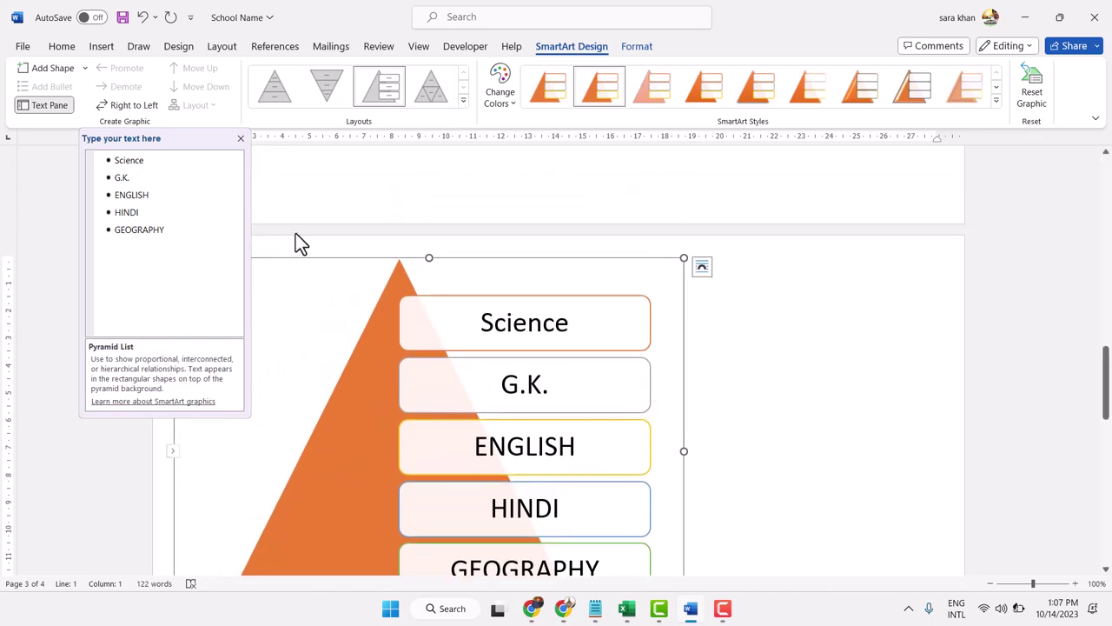
scroll(326, 224, down, 5)
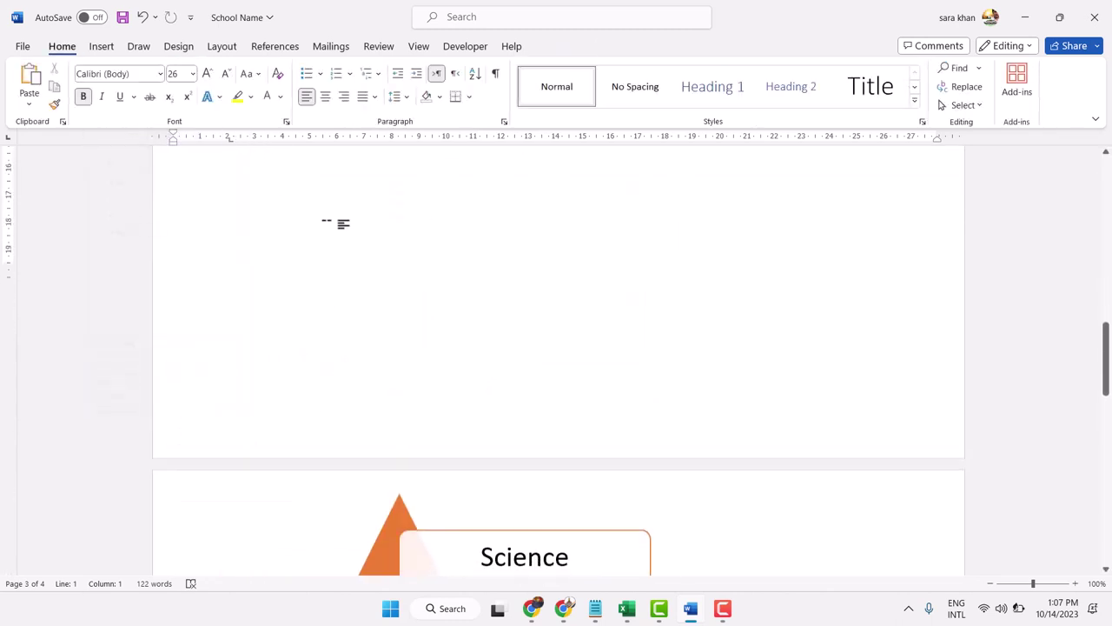
scroll(326, 228, up, 3)
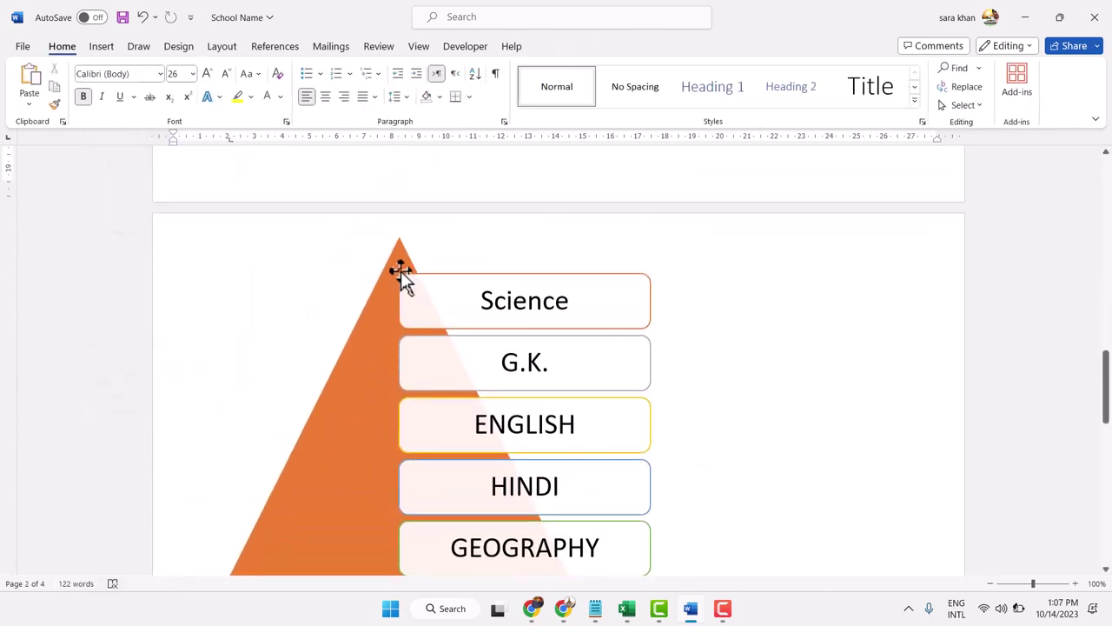
click(402, 270)
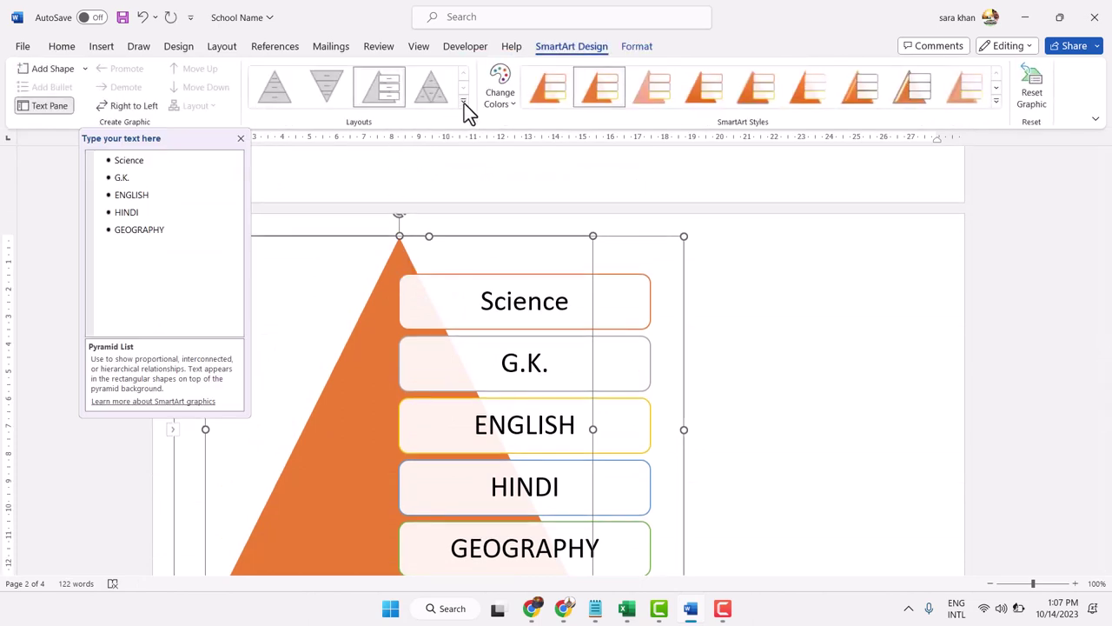
click(463, 100)
Browse the full SmartArt layout catalogue and close it, keeping Pyramid List
click(317, 127)
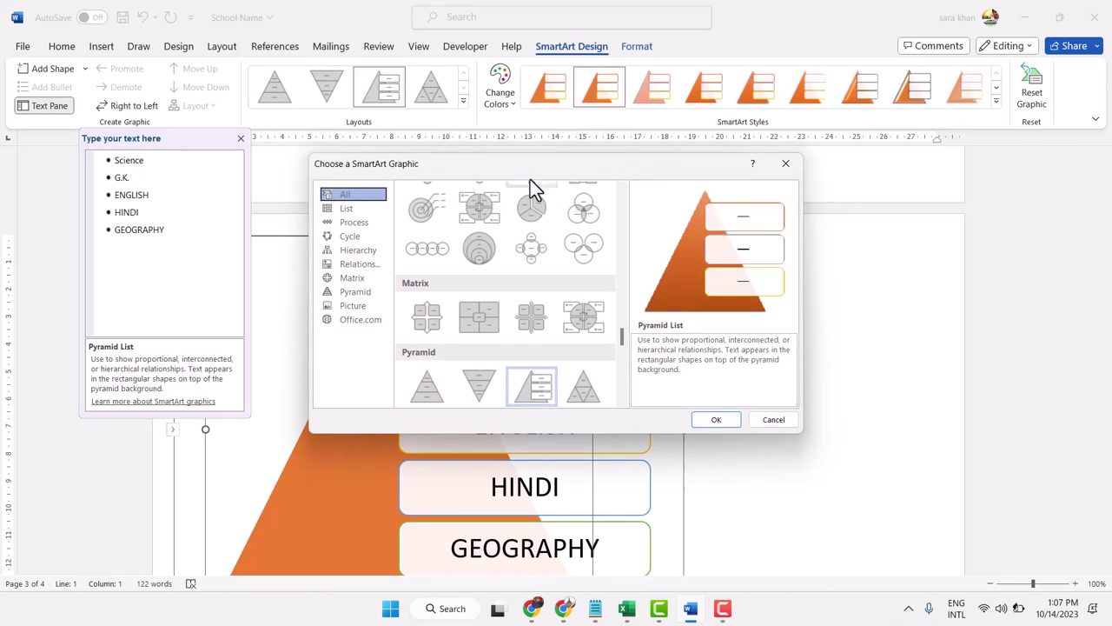
drag(526, 171, 705, 171)
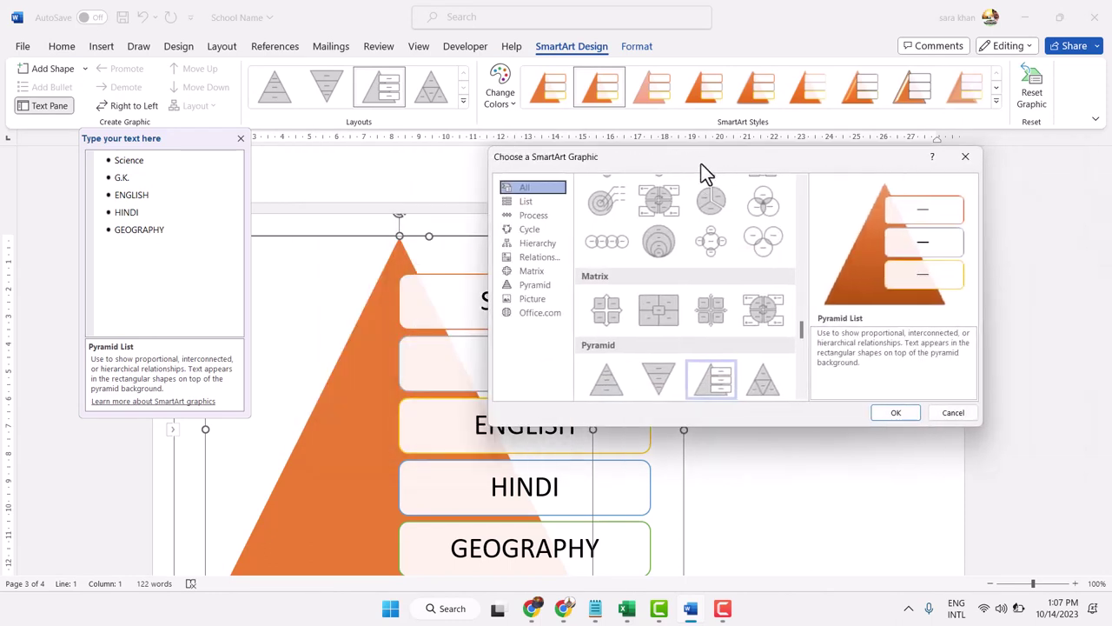
click(947, 413)
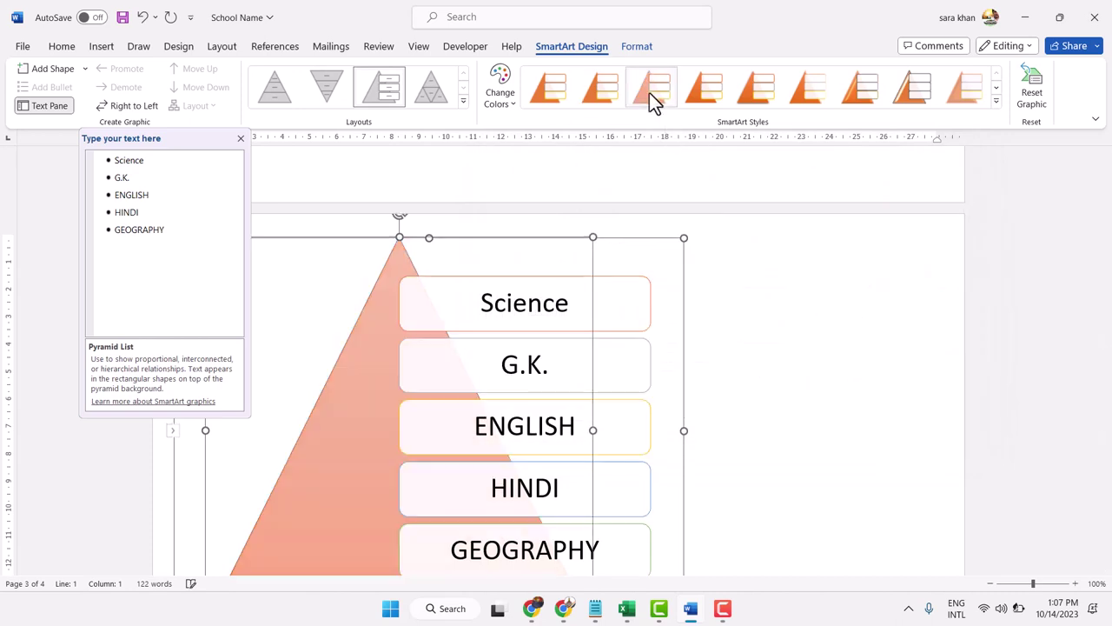
Apply a deep orange gradient SmartArt Style to the Pyramid List and deselect it
click(761, 89)
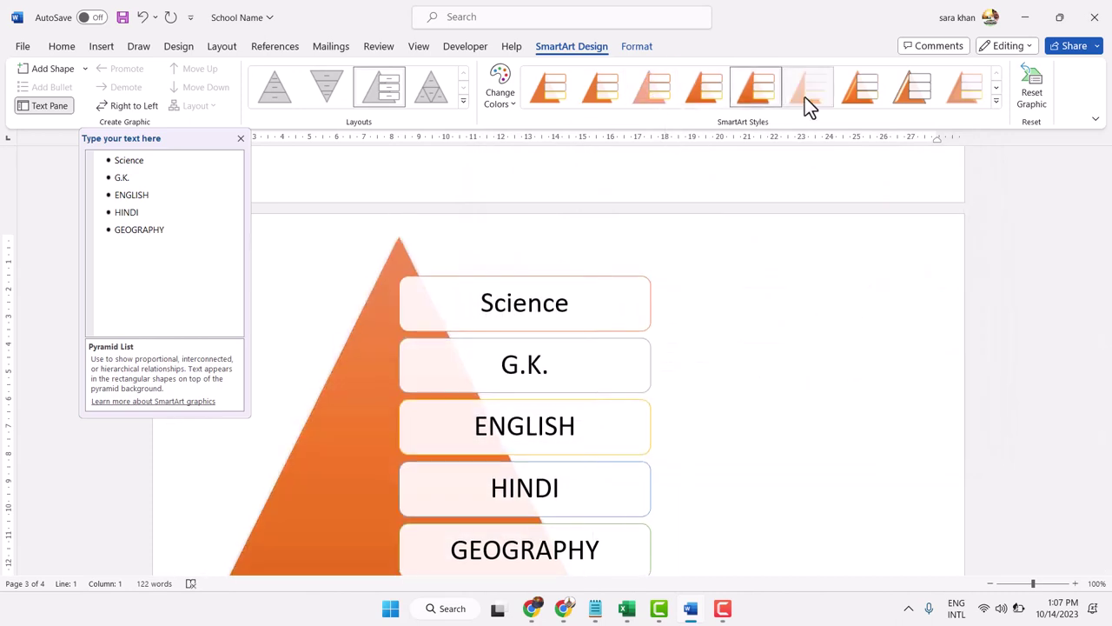
click(805, 98)
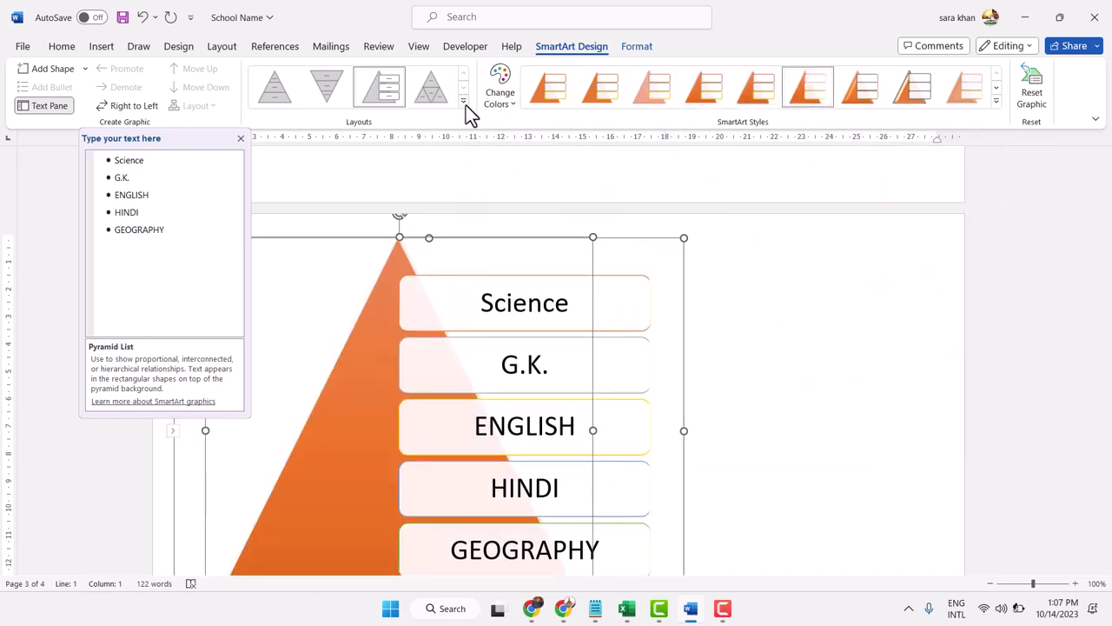
click(701, 306)
scroll(708, 291, down, 3)
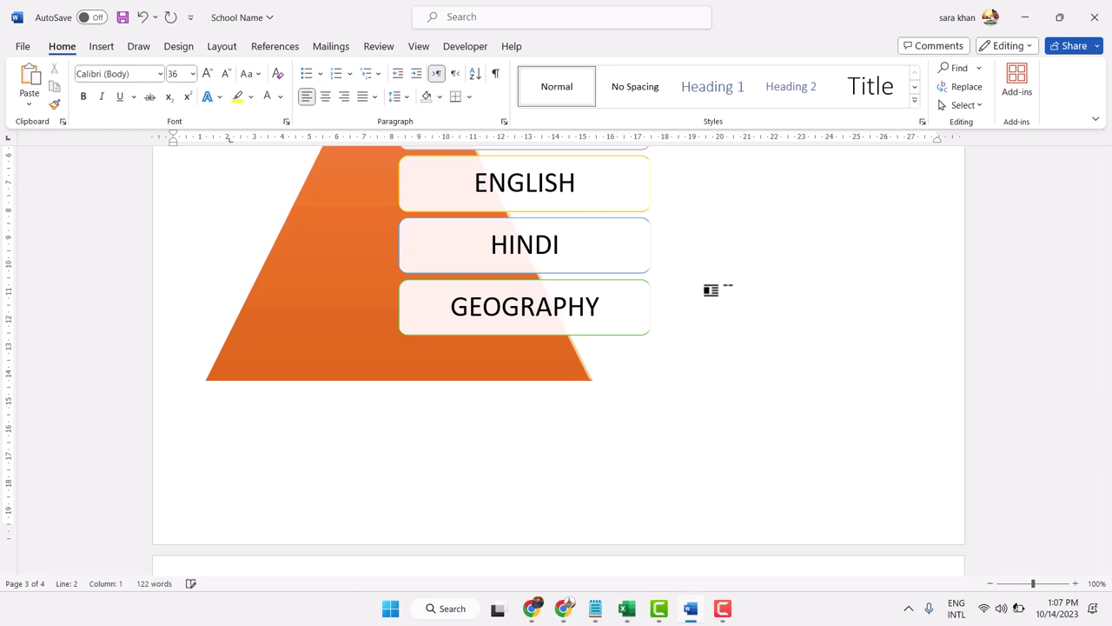
Type THANKS on a new line below the orange pyramid graphic
text(THAN)
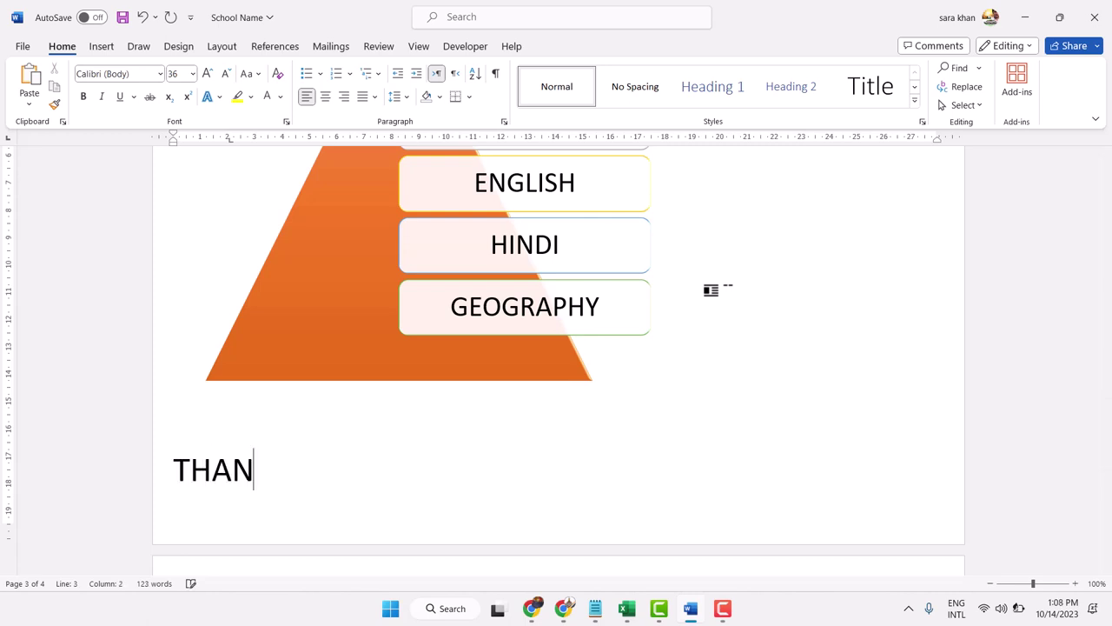
text(KS)
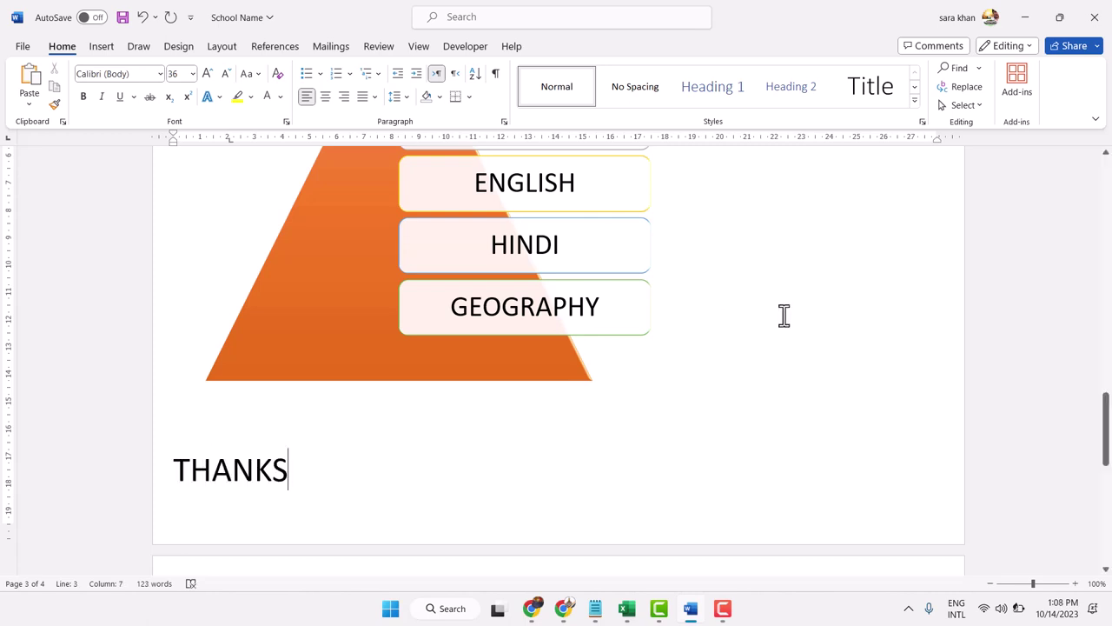
click(725, 611)
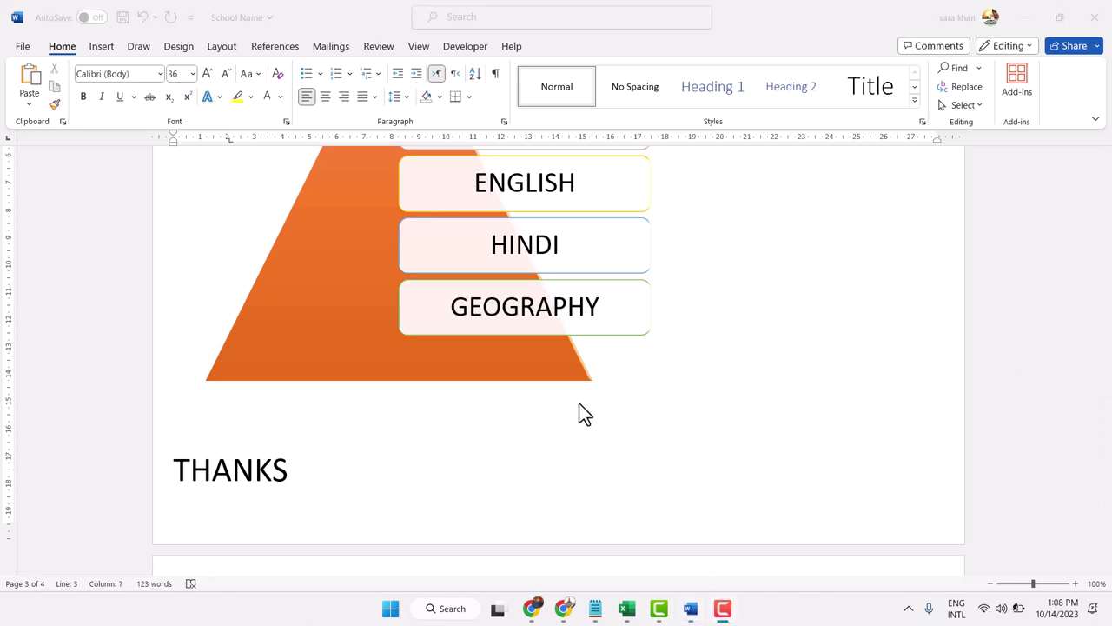